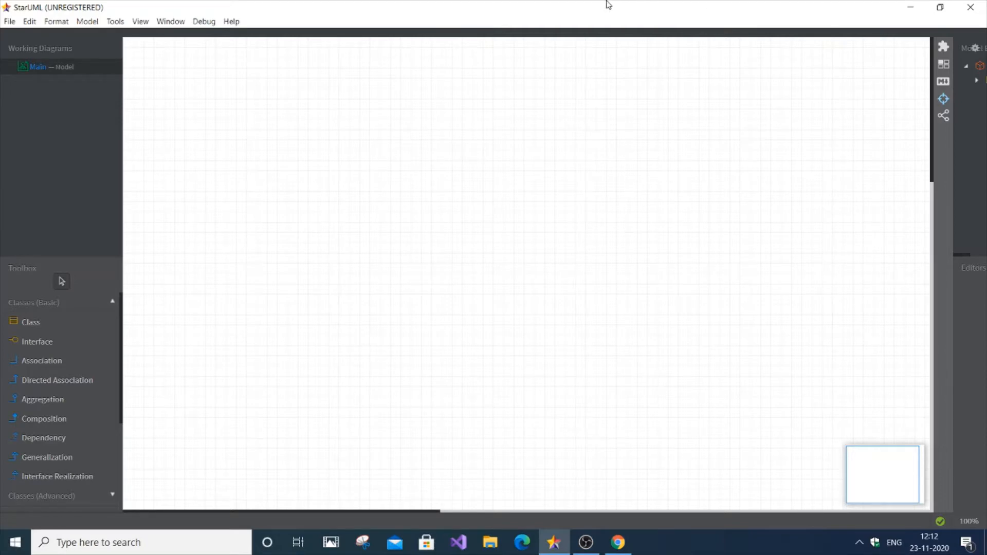
Add an Activity Diagram to the project and widen the Model Explorer and Editors area.
left_click(93, 28)
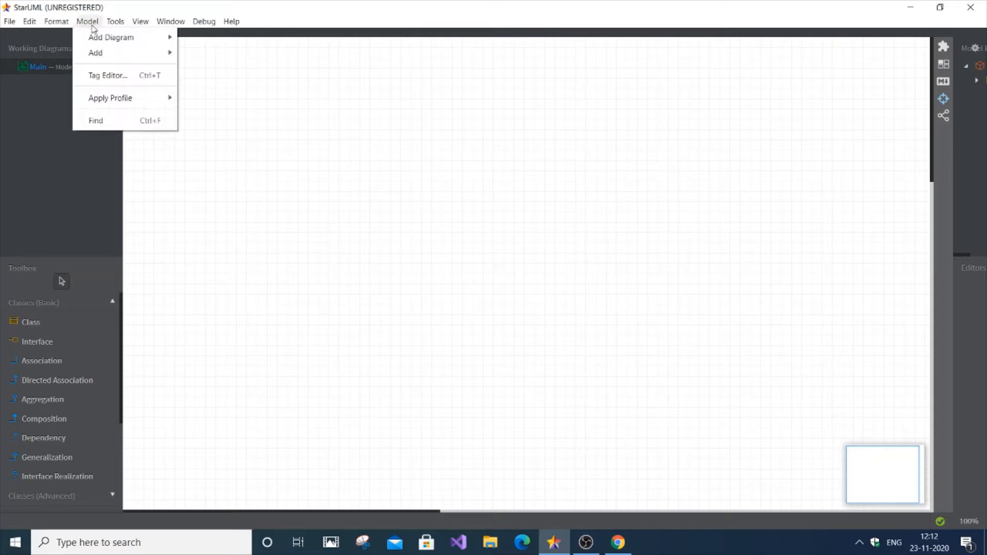
mouse_move(96, 37)
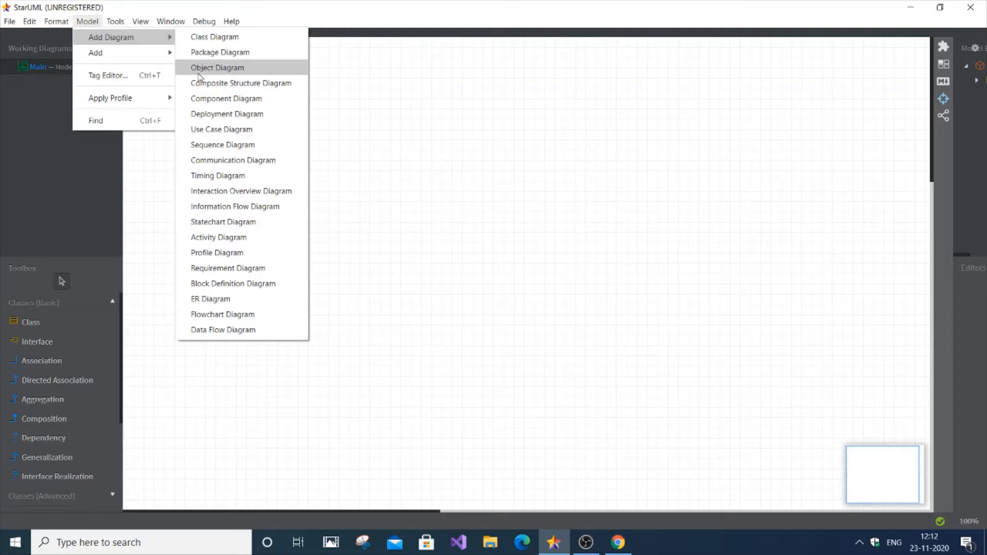
left_click(218, 237)
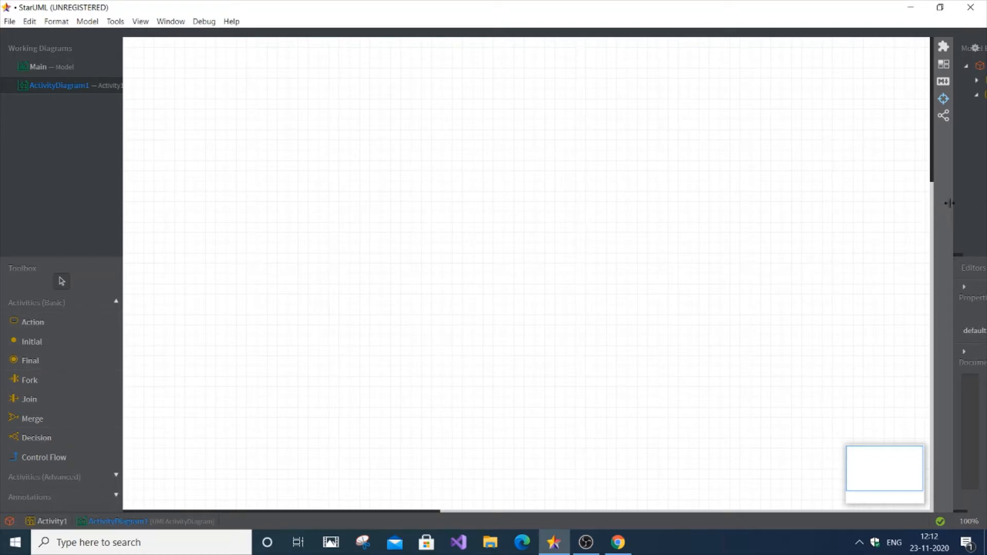
left_click_drag(950, 203, 738, 206)
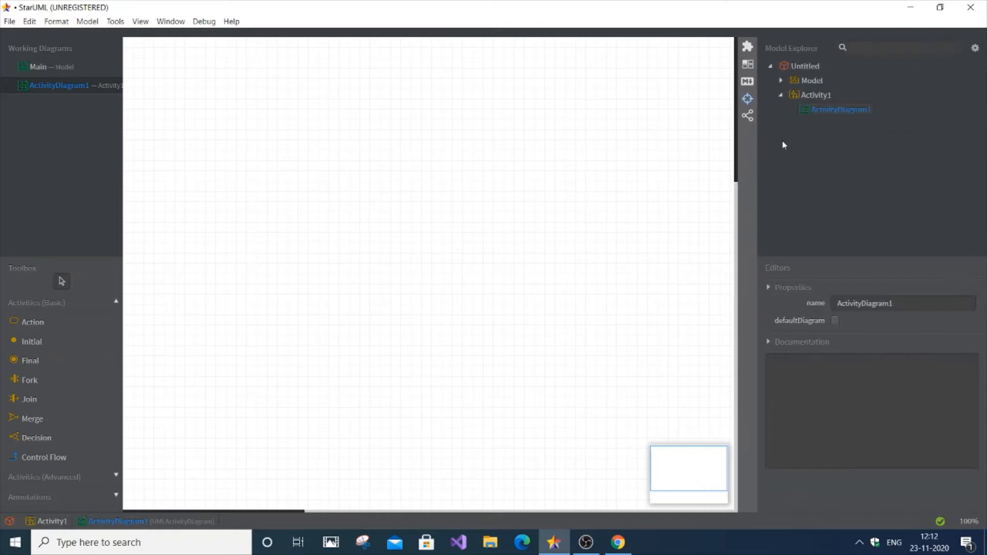
Check the contents of Model in the Model Explorer, and close the Main working diagram.
left_click(782, 81)
left_click(781, 82)
left_click(84, 66)
left_click(11, 67)
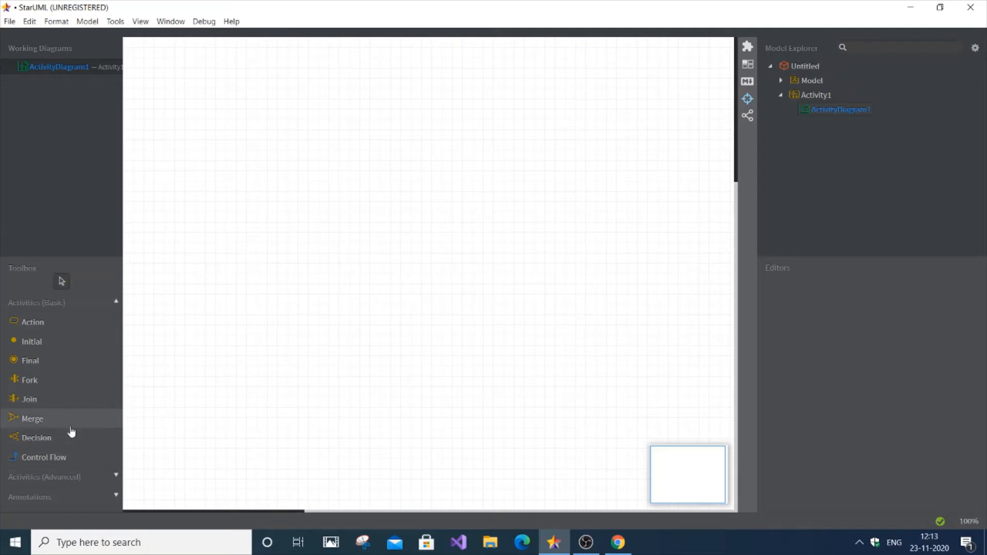
Examine the advanced activity and annotation tool groups, then return to the basic activity tools.
left_click(115, 304)
left_click(116, 344)
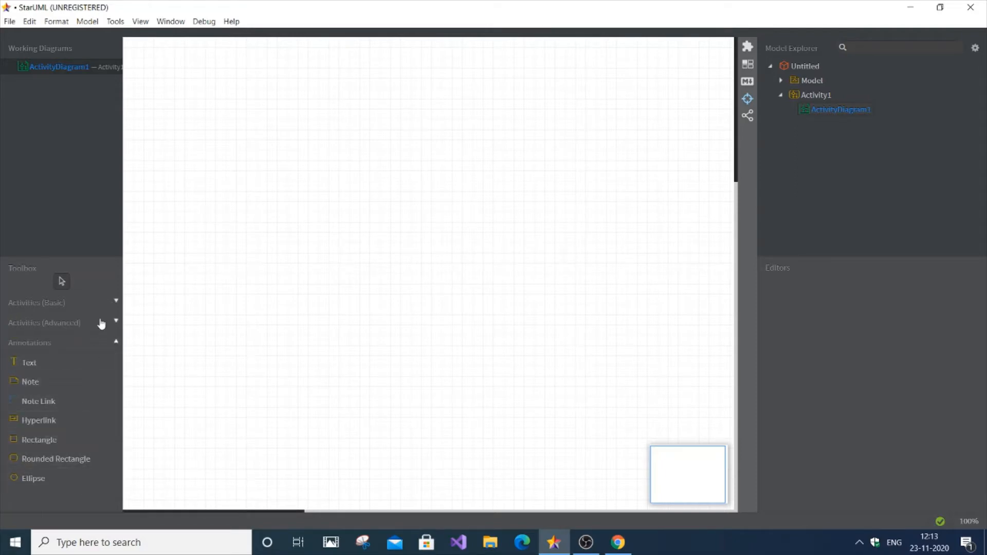
left_click(114, 322)
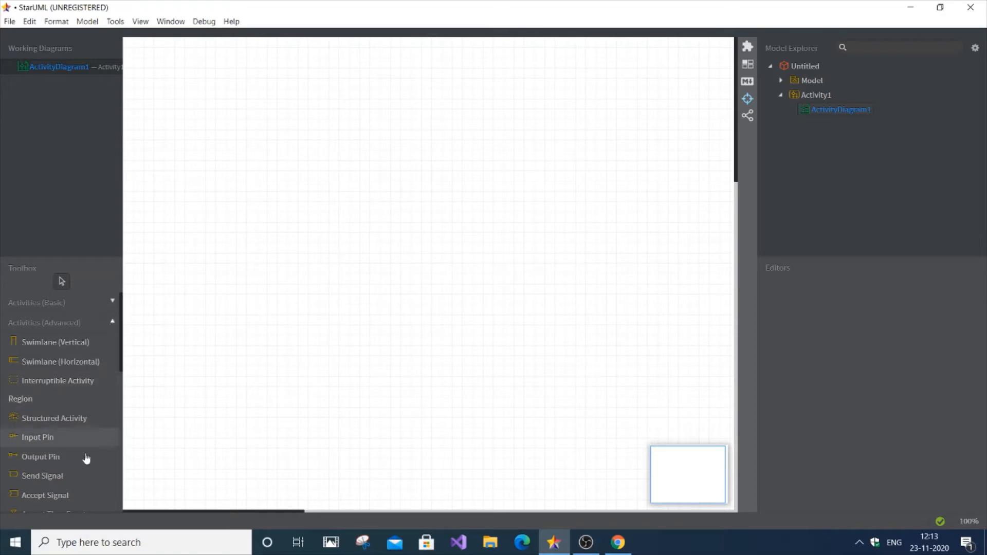
left_click(113, 321)
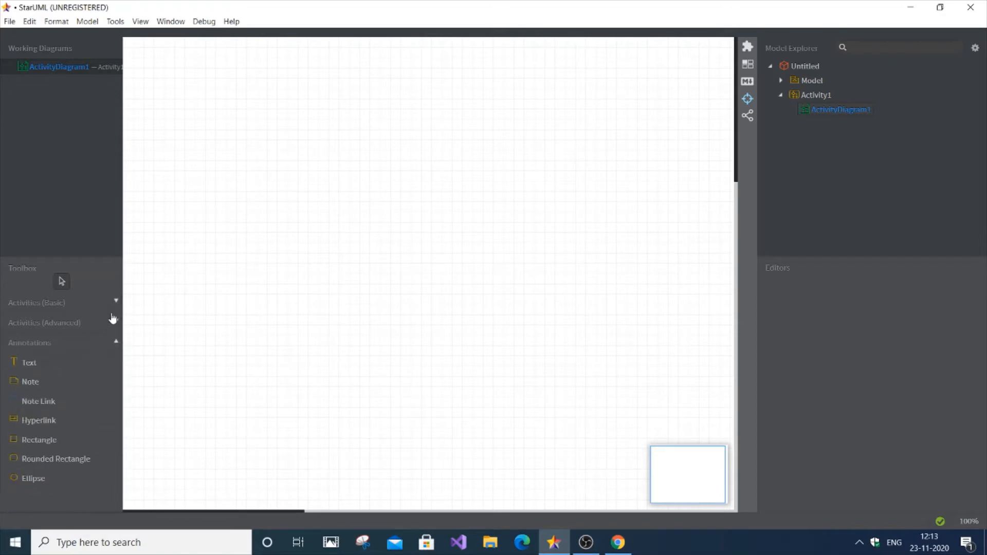
left_click(112, 303)
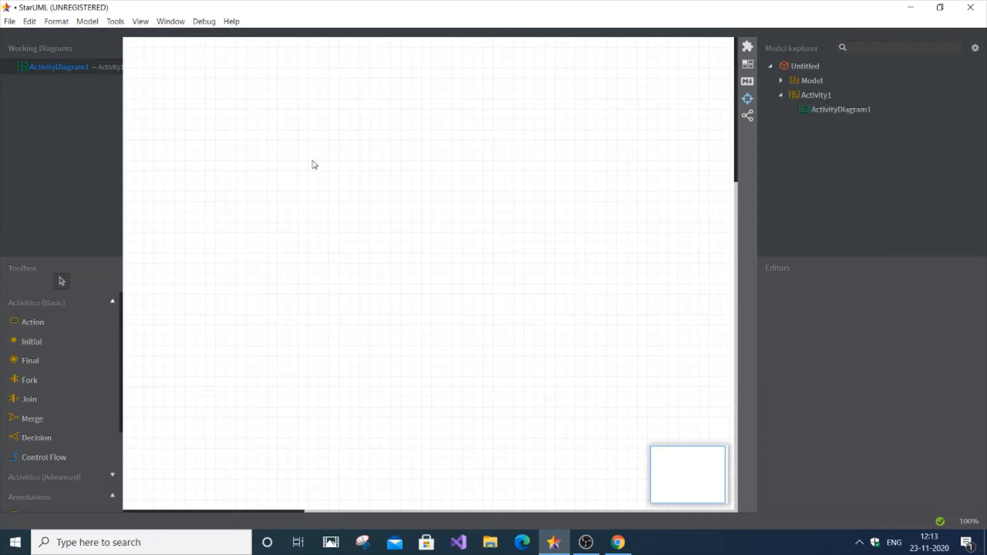
Place an Initial node in the upper part of the diagram, enlarge it, and undo the last enlargement.
left_click(38, 343)
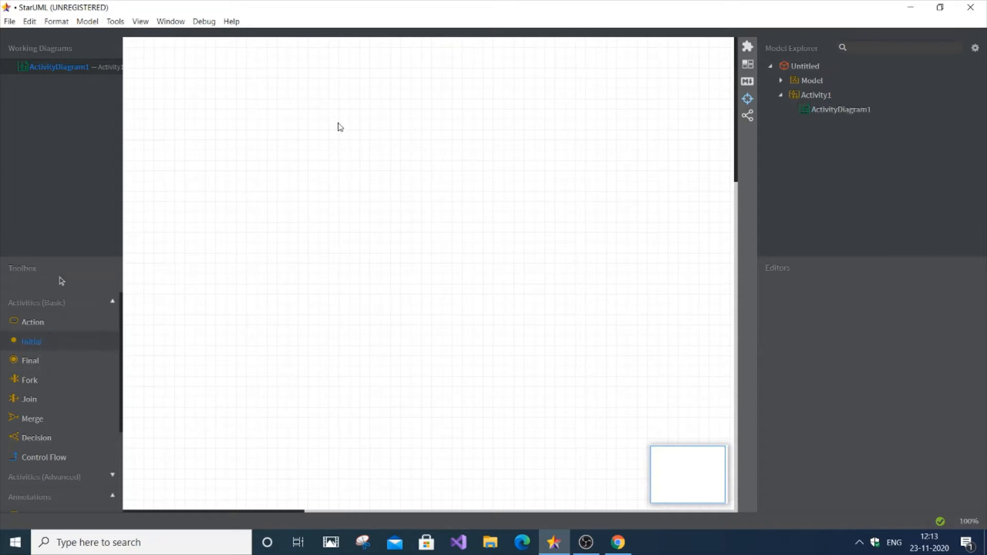
left_click(339, 124)
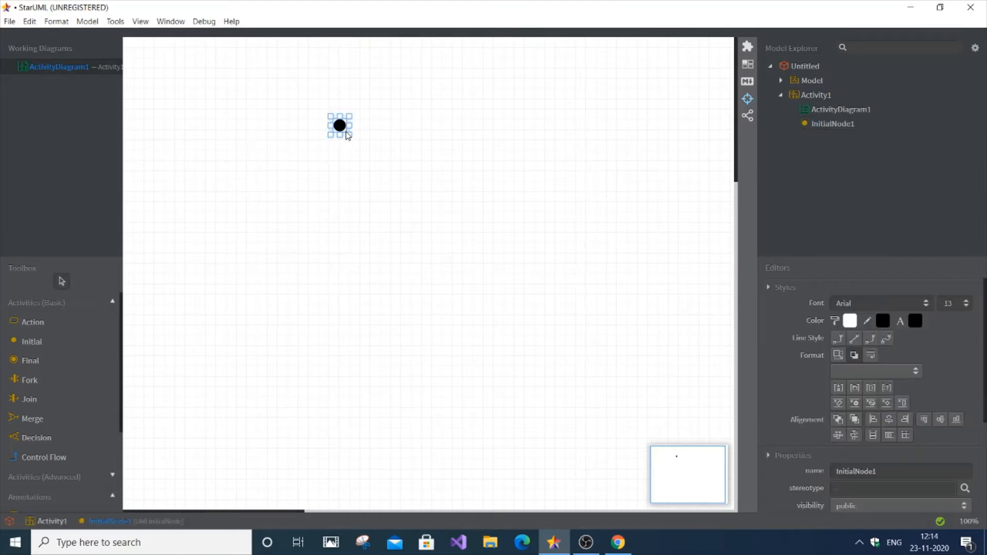
left_click_drag(361, 144, 377, 148)
left_click(395, 154)
left_click(353, 133)
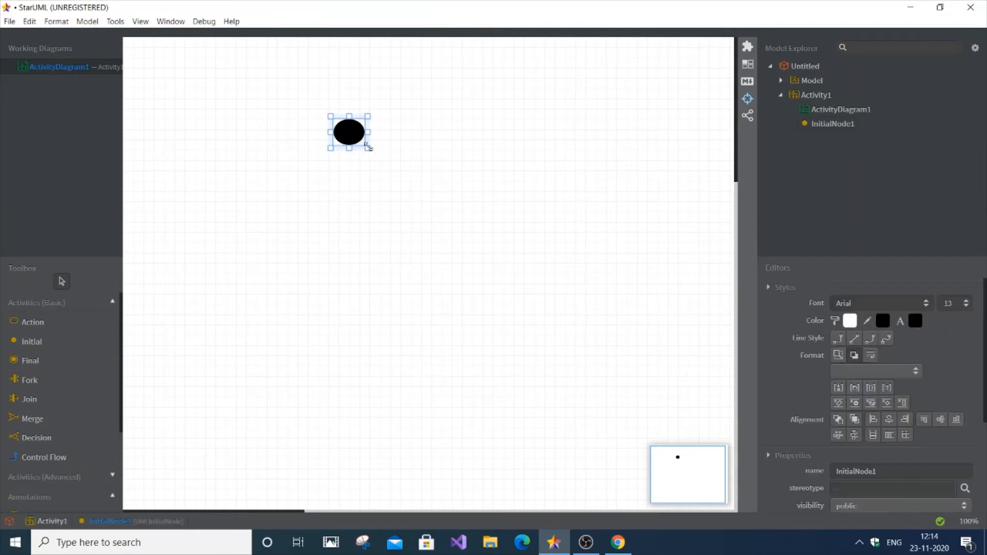
key("ctrl+z")
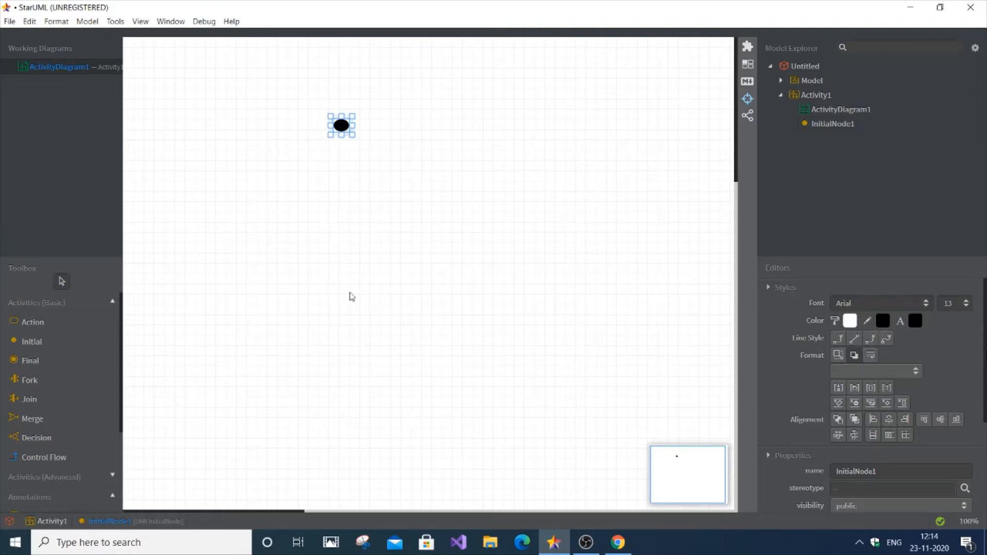
left_click(369, 256)
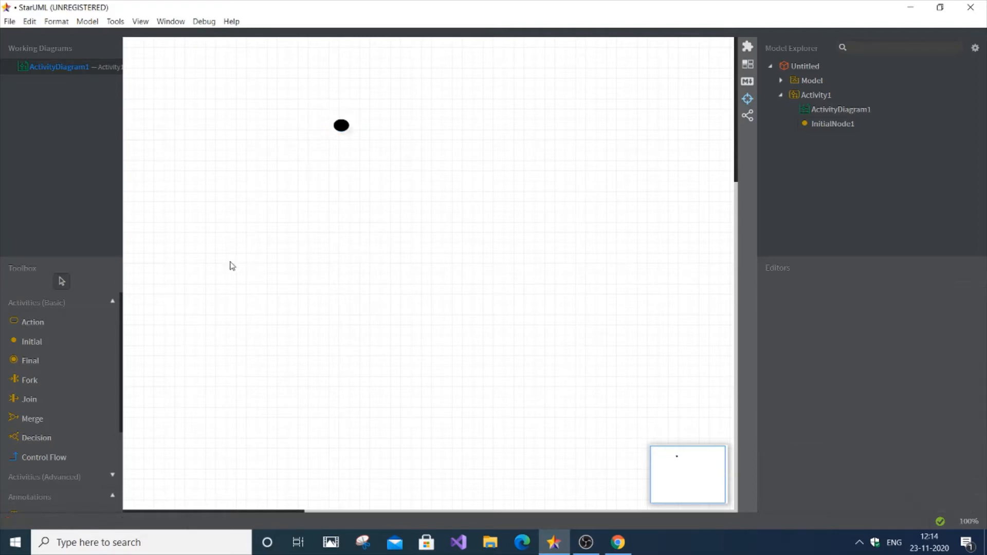
Place a Final node in the lower part of the diagram, below the Initial node.
left_click(78, 367)
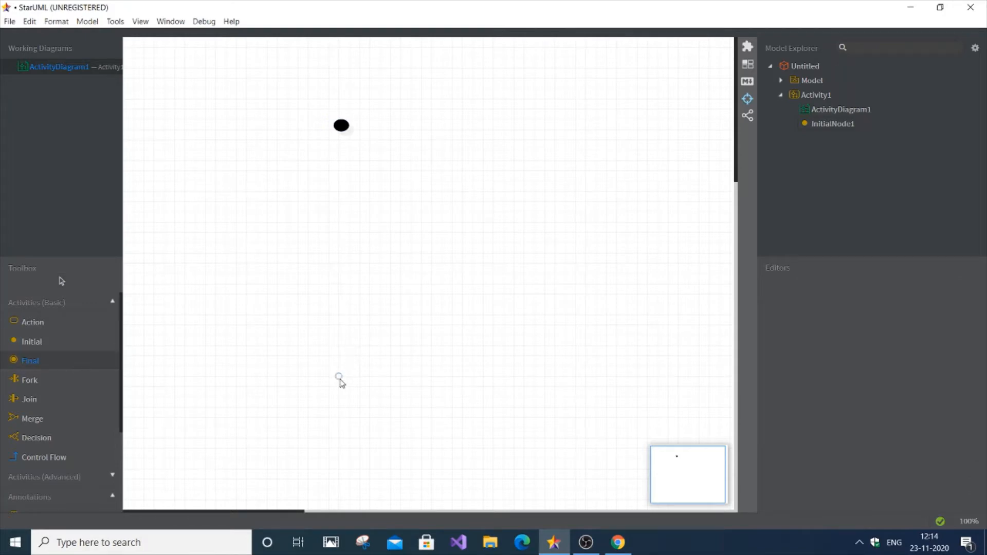
left_click(339, 379)
left_click(391, 388)
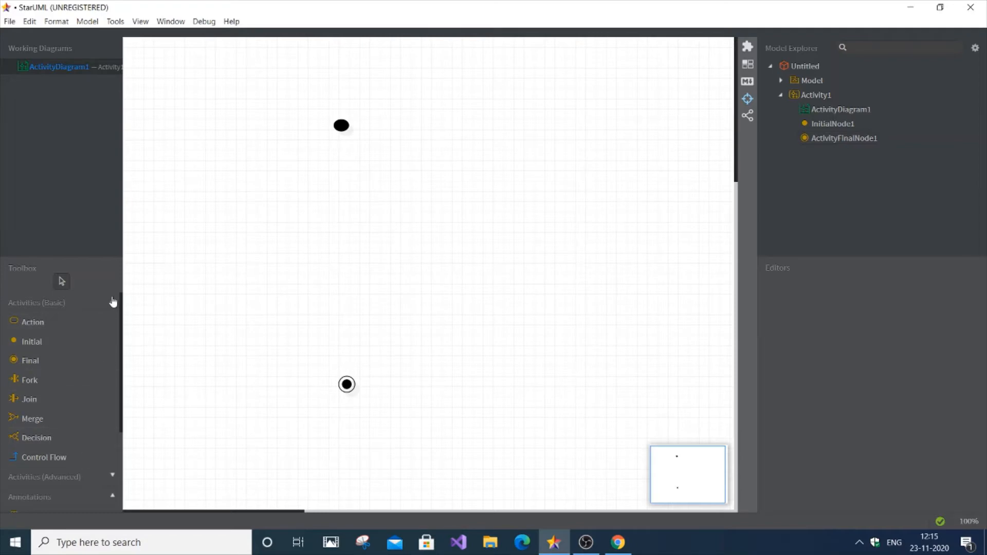
Add a text annotation reading "STUDENTS ACTIVITY" on two lines beside the Initial node.
left_click(113, 301)
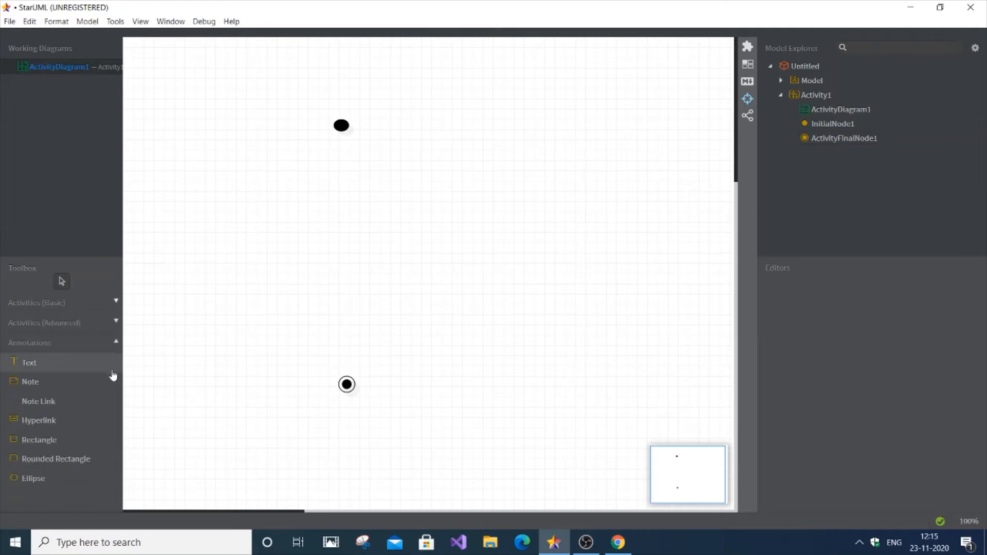
left_click(81, 363)
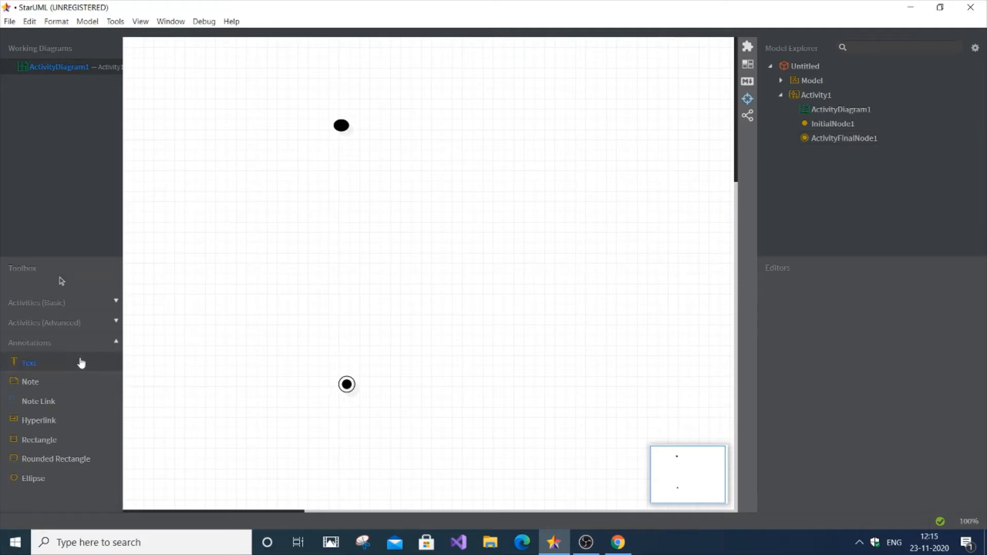
left_click(216, 89)
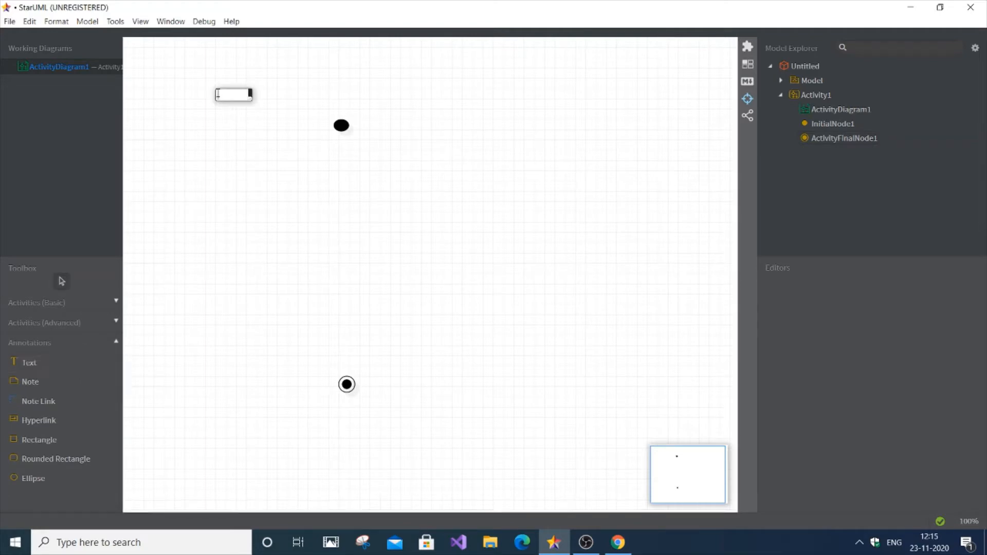
type("STUDE")
type("NTS")
key("Return")
type("ACTIVI")
type("TY")
key("ctrl+Return")
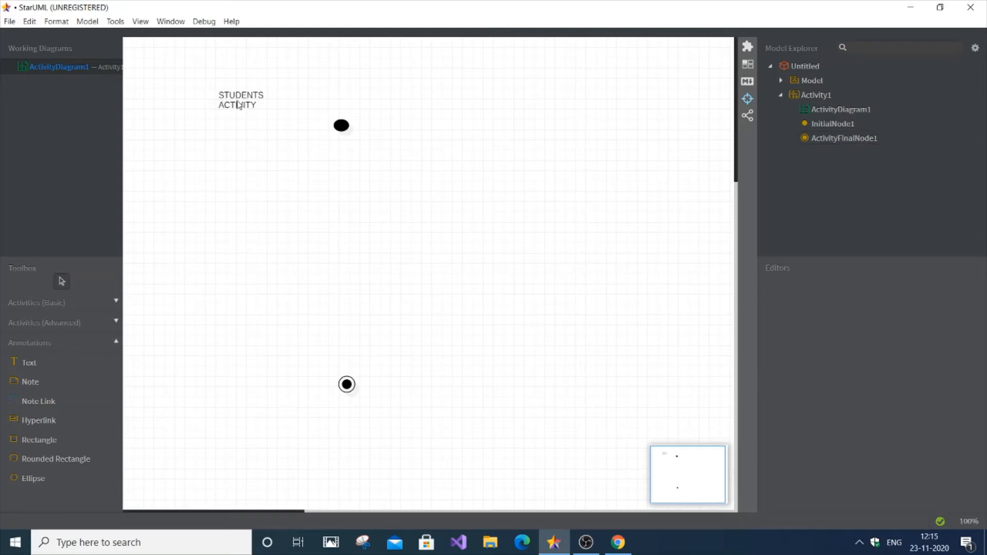
Set the STUDENTS ACTIVITY label's font to Source Code Pro and show the basic activity tools again.
left_click(257, 112)
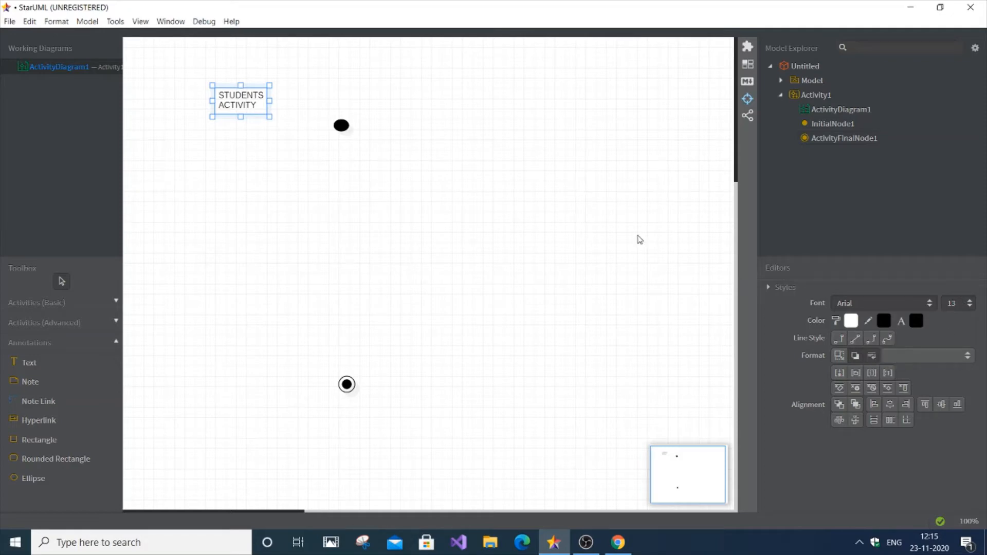
left_click(930, 305)
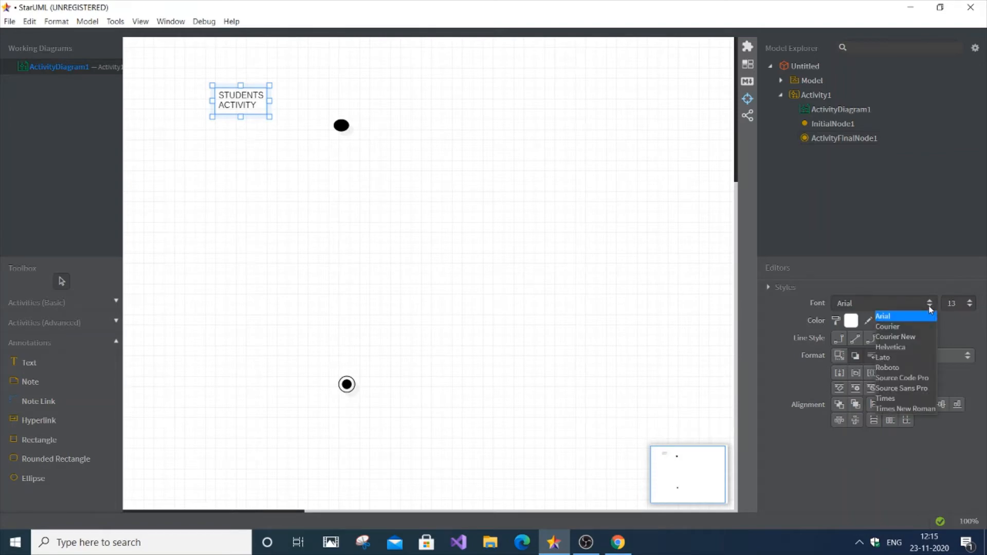
left_click(905, 378)
left_click(383, 137)
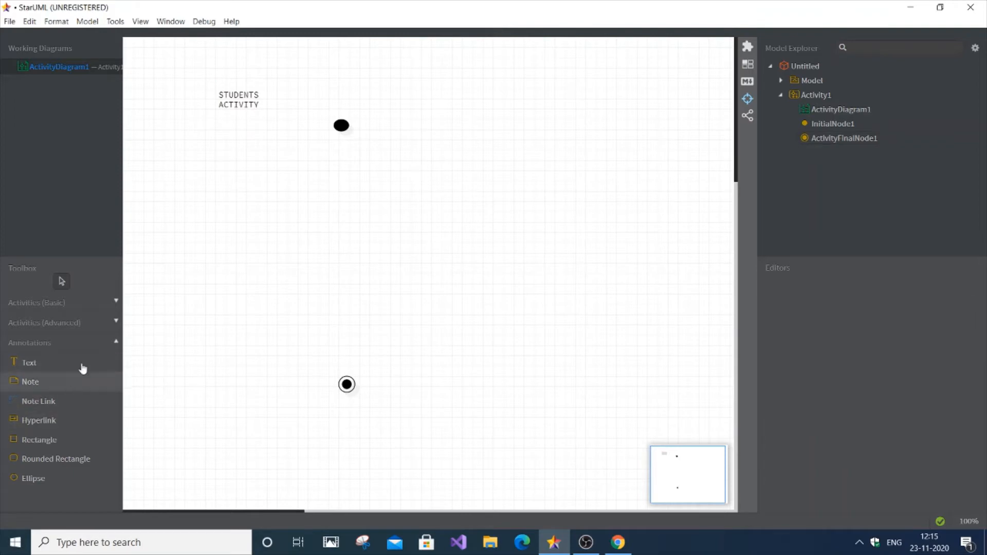
left_click(108, 305)
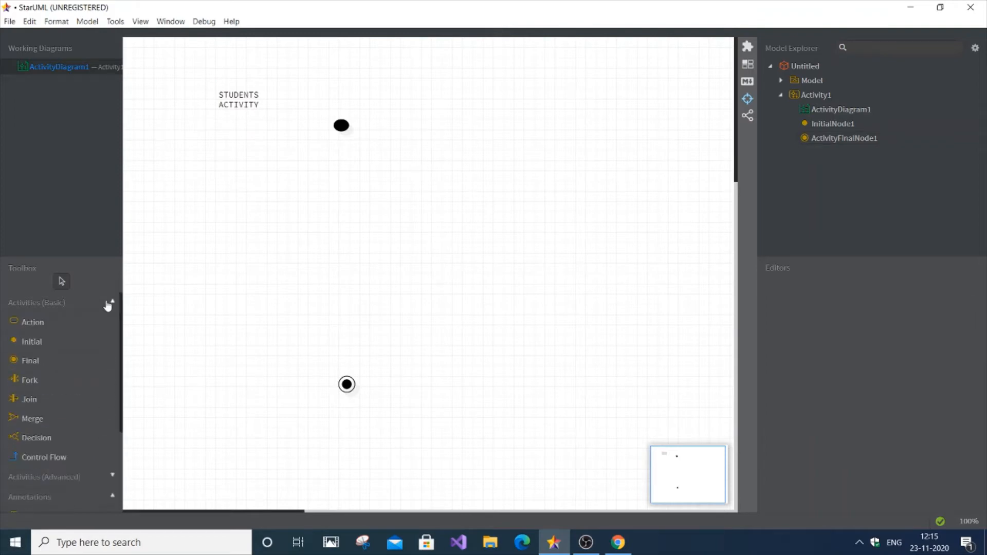
left_click(84, 332)
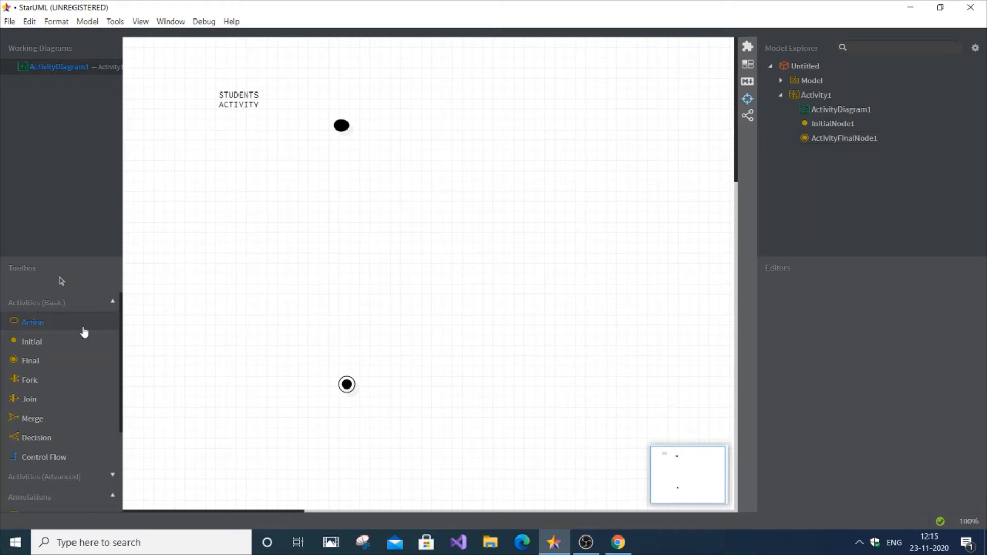
left_click(339, 169)
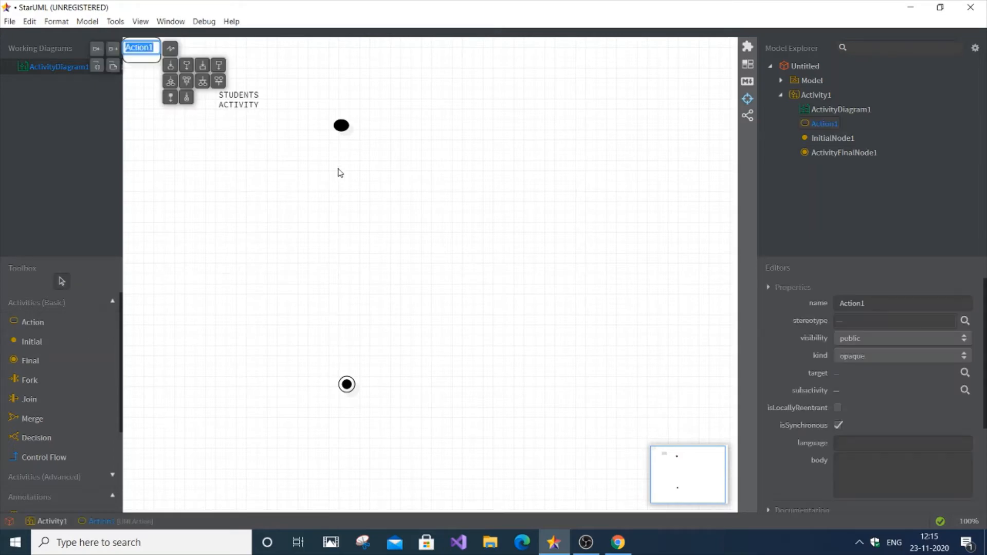
left_click(338, 170)
left_click(148, 50)
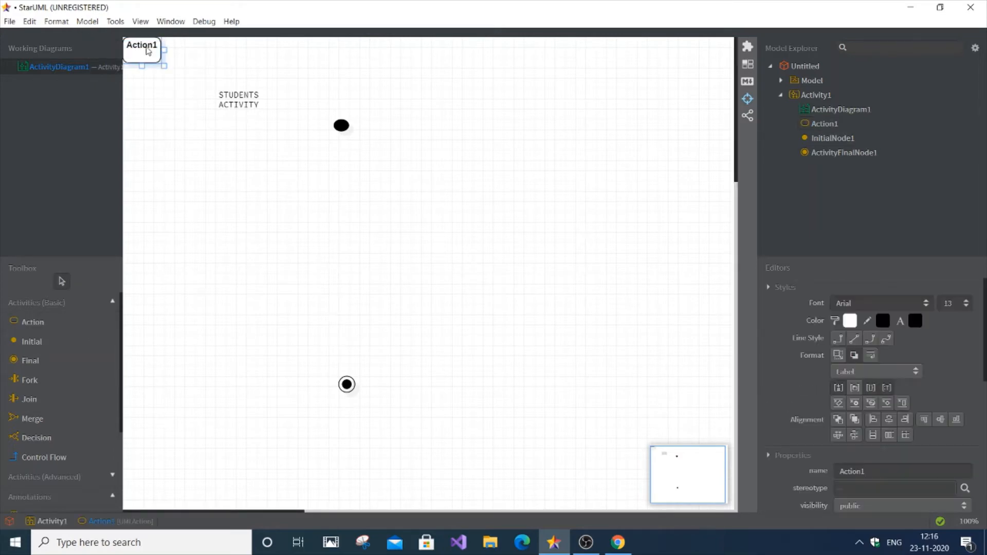
key("Delete")
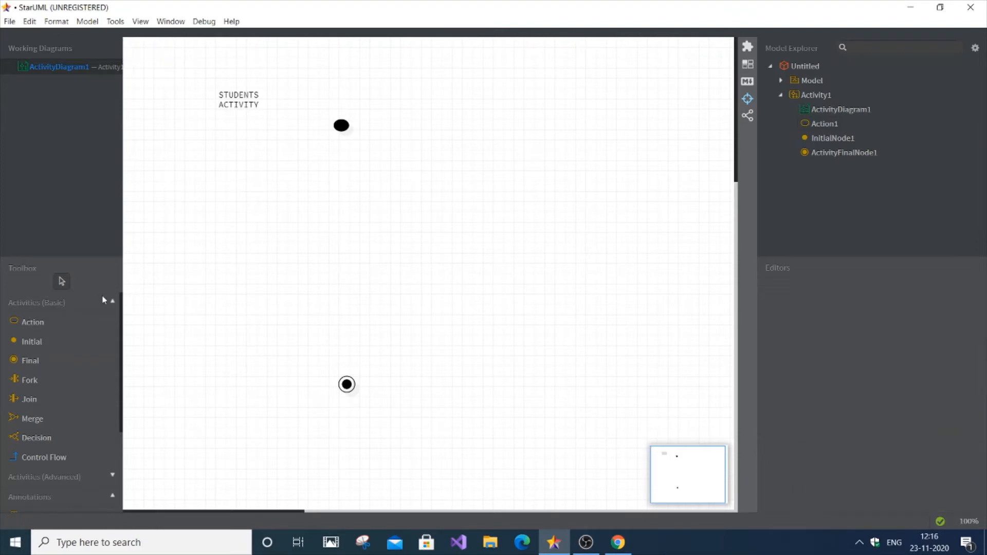
Add an Action node below the Initial node and name it LOGIN.
left_click(85, 324)
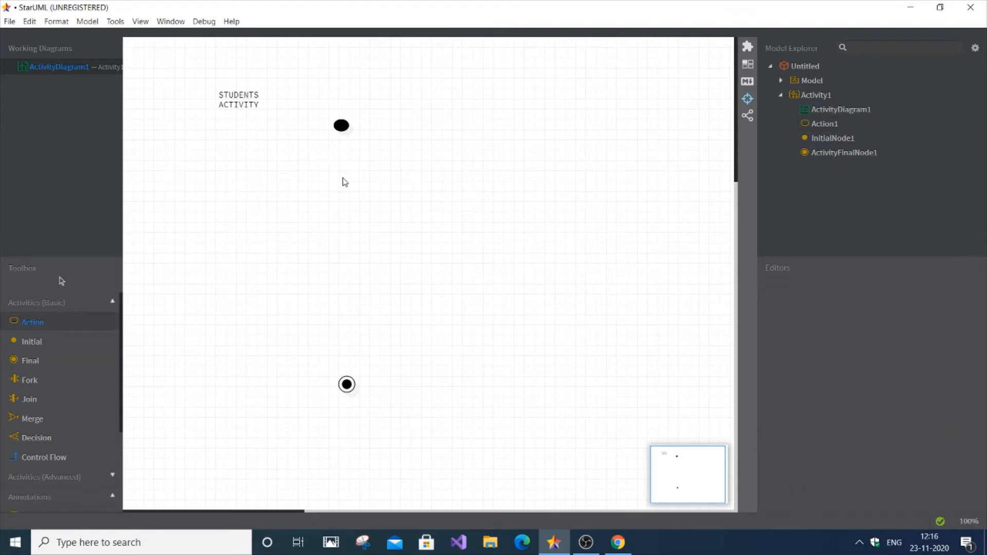
left_click(343, 178)
key("BackSpace")
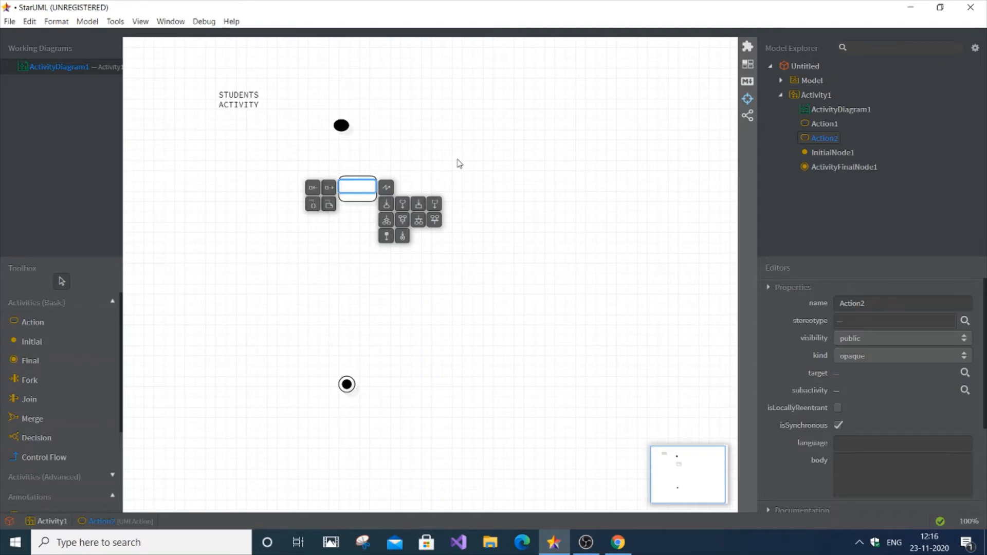
type("LOGIN")
left_click(547, 176)
Widen the LOGIN action and center it beneath the Initial node, keeping its name.
left_click(358, 195)
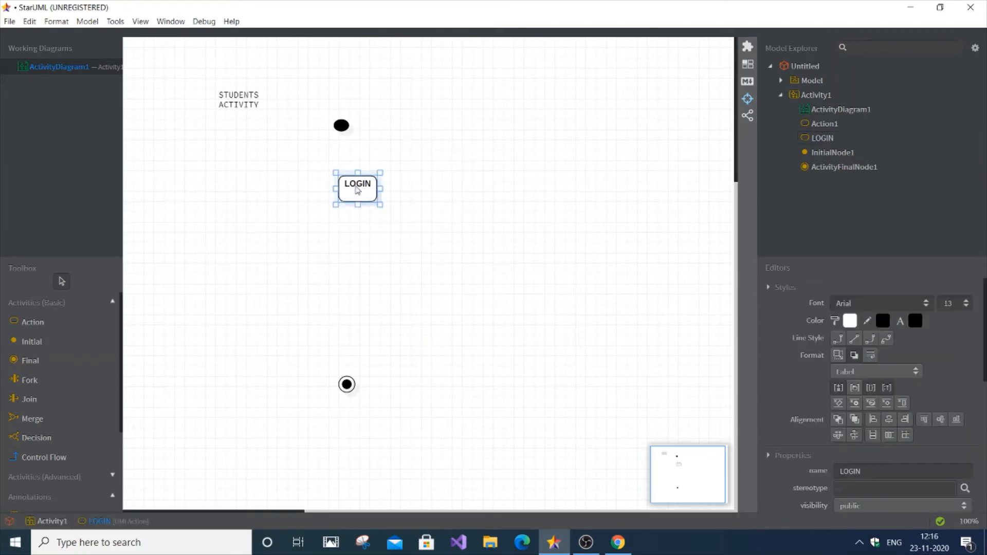
double_click(359, 190)
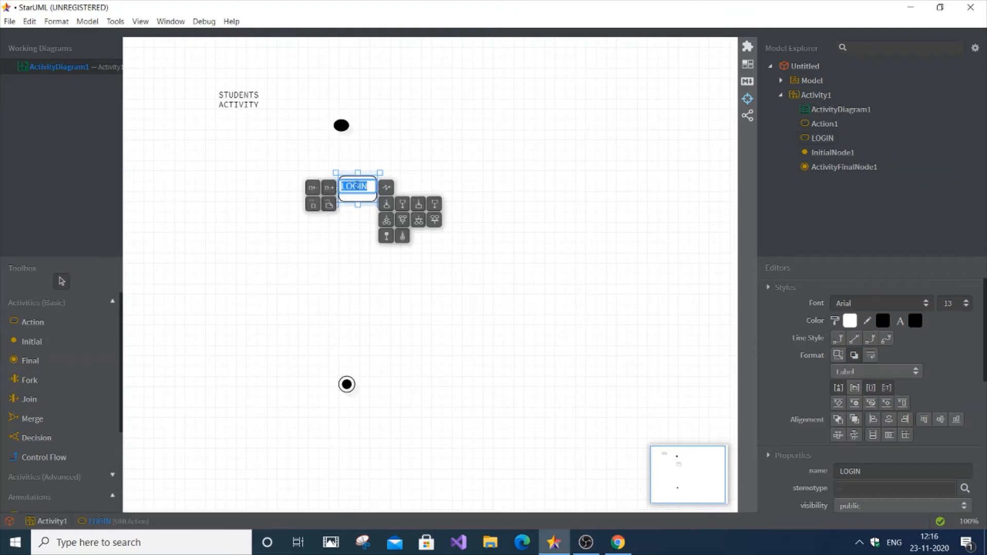
left_click(518, 187)
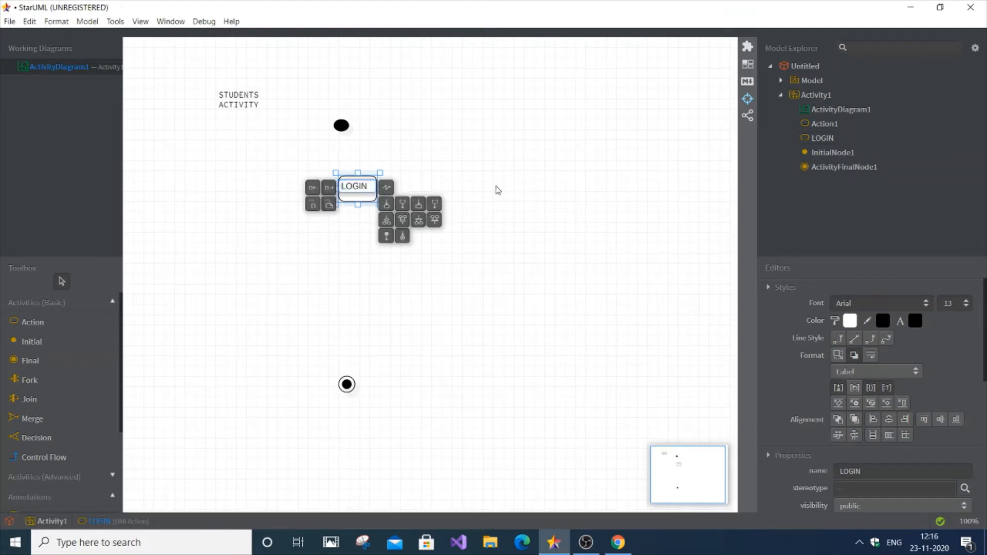
left_click(373, 200)
left_click_drag(379, 203, 360, 195)
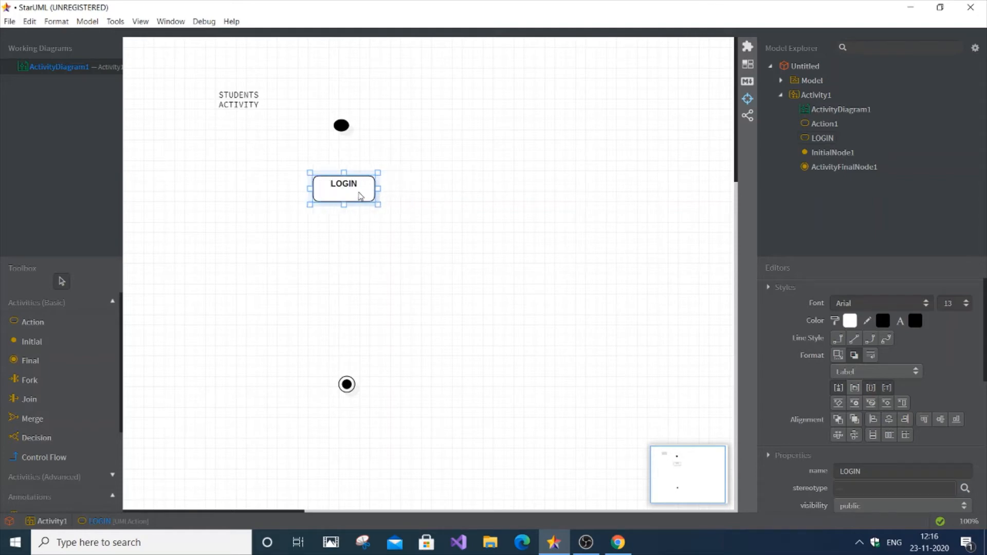
left_click(398, 214)
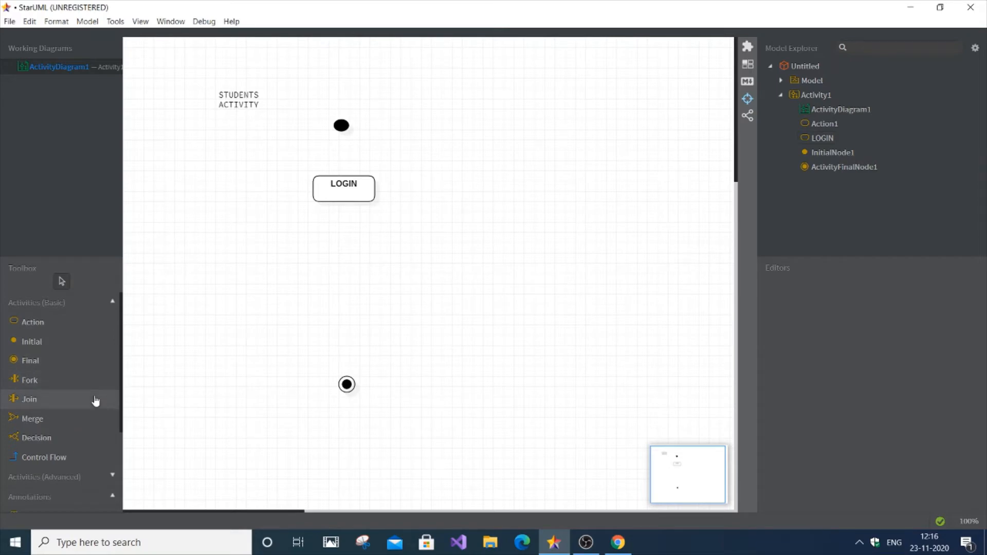
Connect the Initial node to the LOGIN action with an unnamed control flow.
left_click(67, 461)
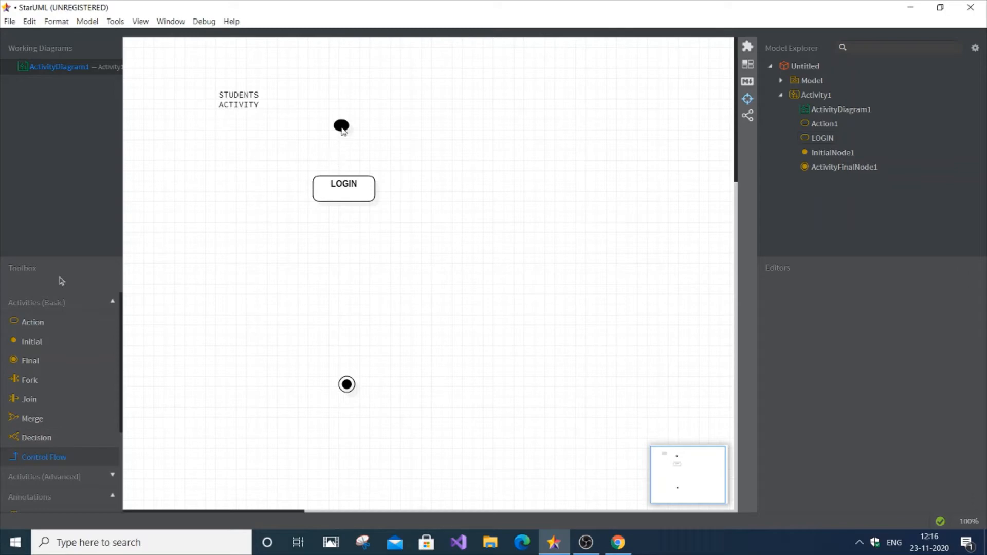
left_click_drag(342, 132, 344, 185)
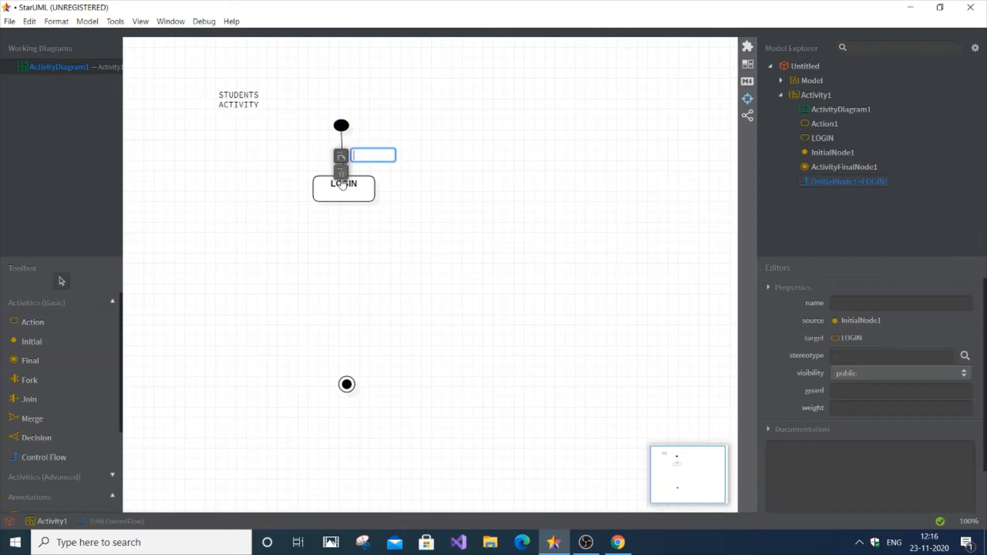
left_click(350, 222)
Narrow the LOGIN action slightly and keep it centered beneath the Initial node.
left_click(362, 190)
left_click_drag(363, 190, 358, 189)
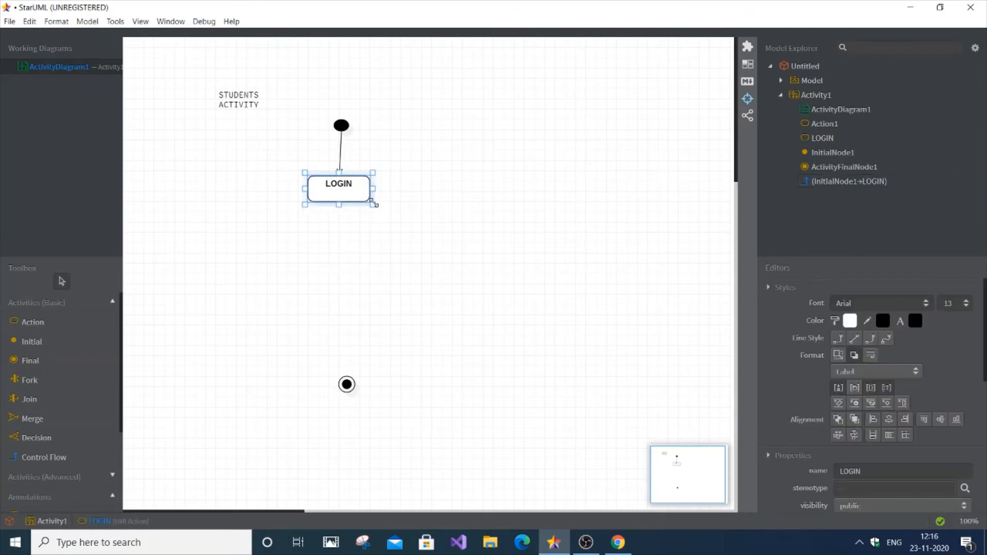
mouse_move(372, 189)
left_mouse_down()
mouse_move(356, 194)
mouse_move(365, 192)
left_mouse_up()
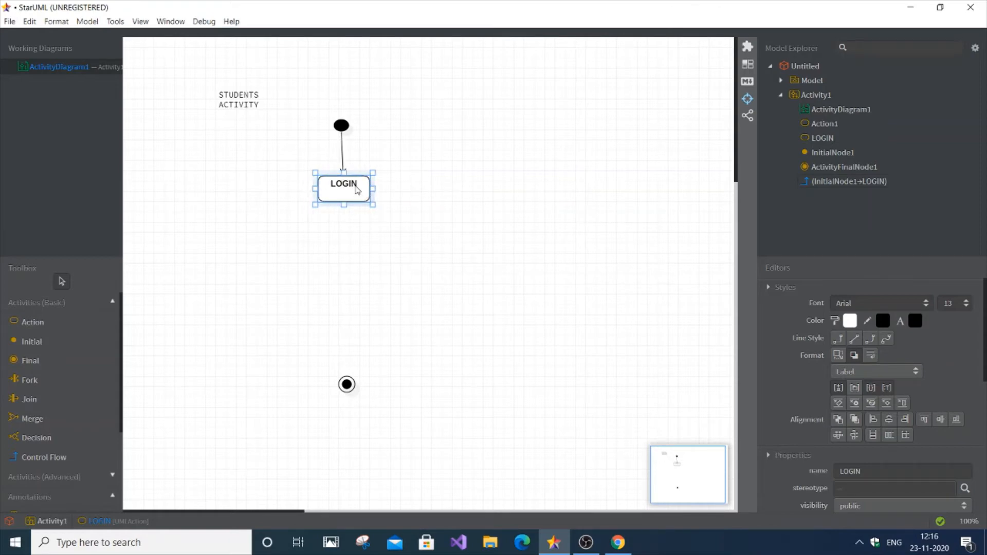
Enlarge the Initial node above the LOGIN action and leave nothing selected.
left_click(347, 133)
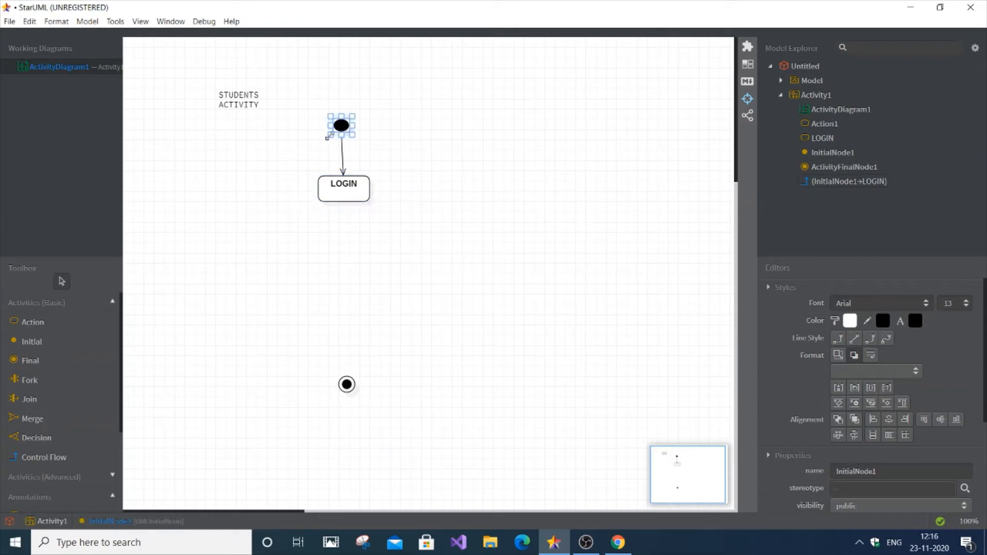
left_click_drag(330, 135, 361, 125)
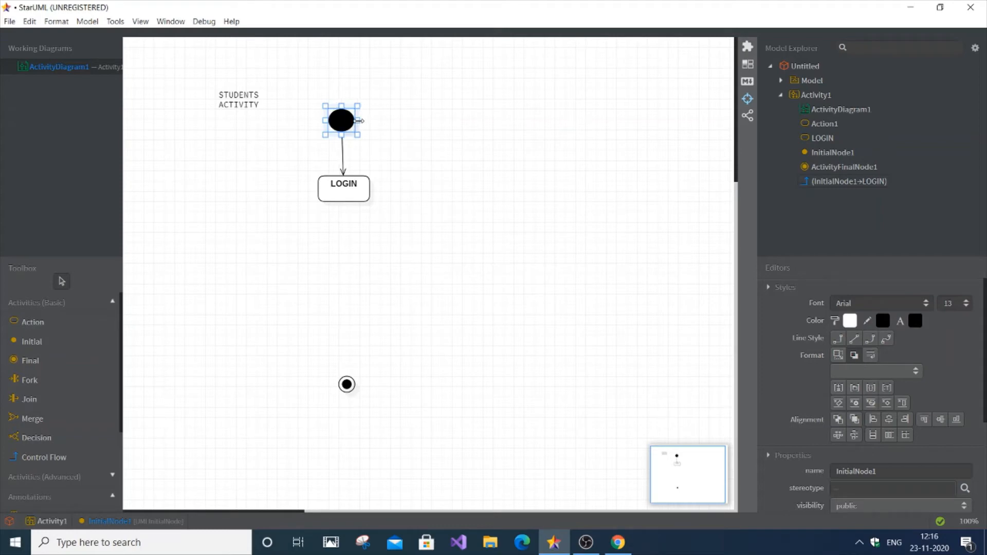
left_click(422, 199)
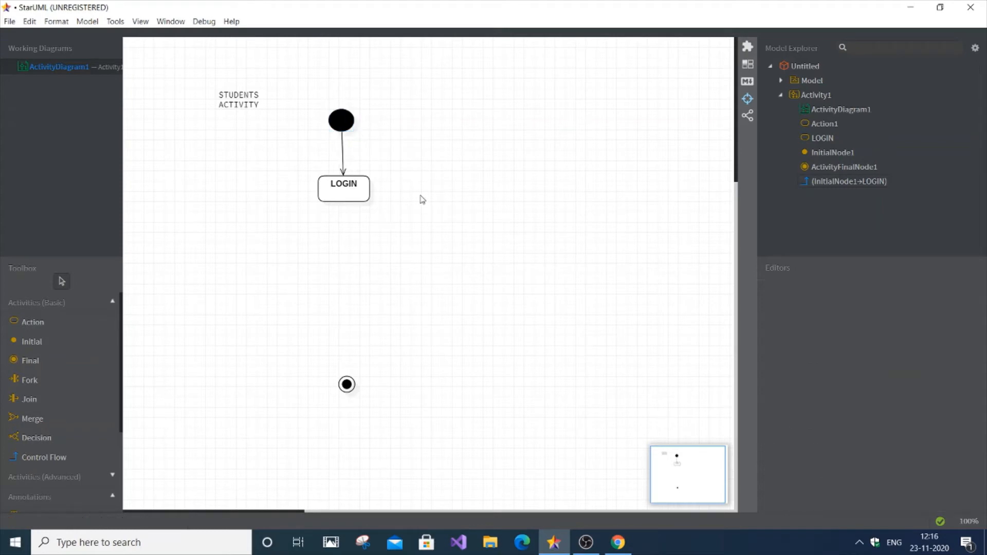
left_click(360, 198)
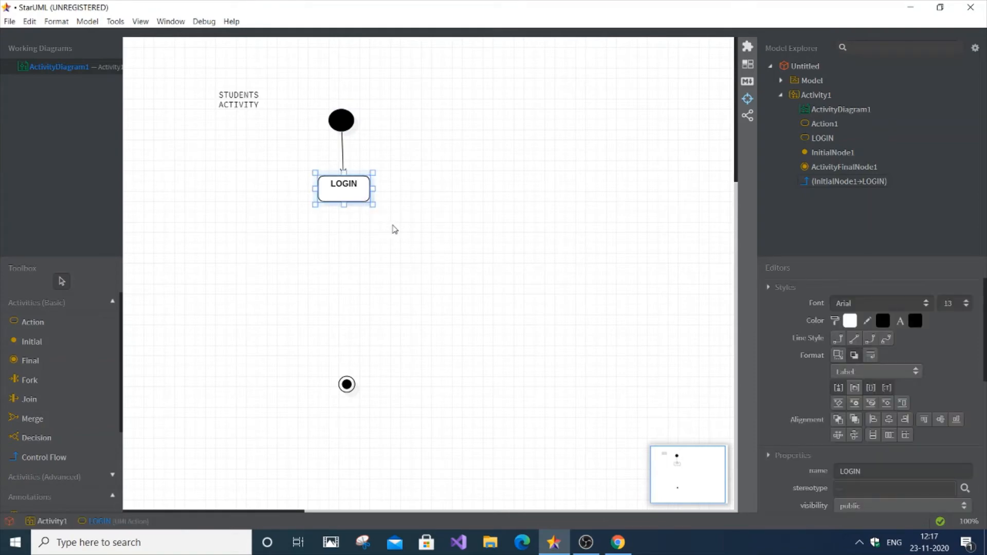
left_click(418, 261)
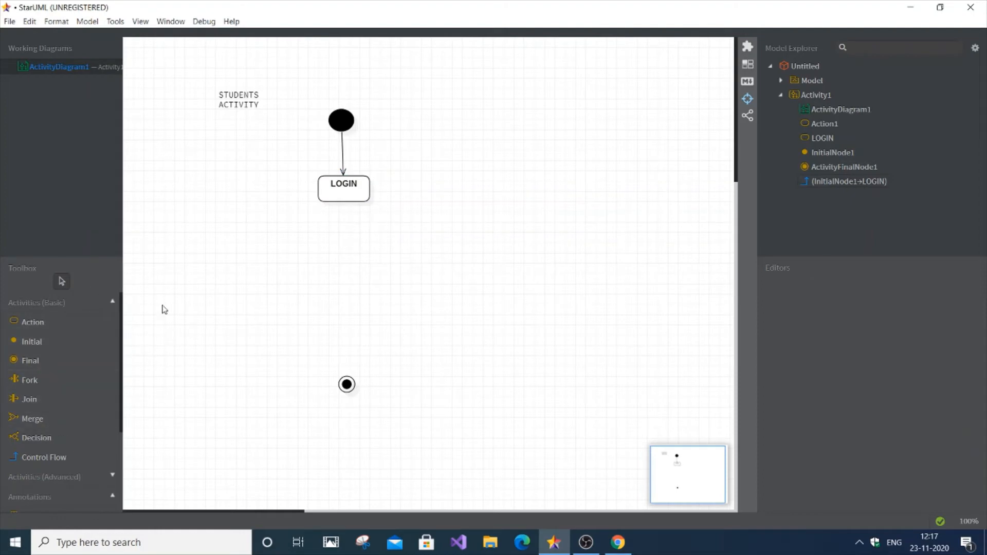
Add an Action node named SEARCH below and to the left of LOGIN.
left_click(53, 323)
left_click(241, 259)
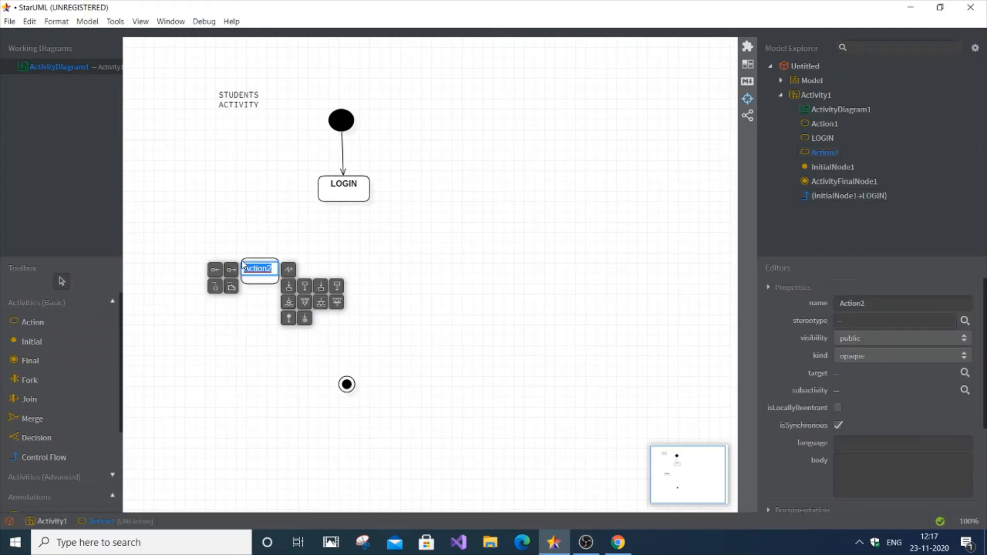
key("BackSpace")
type("SEARCH")
key("Return")
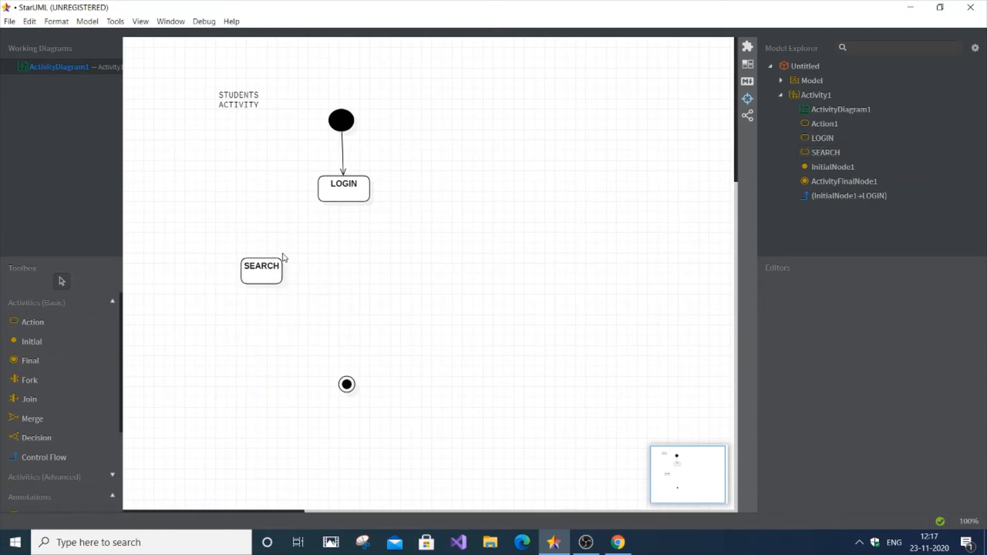
left_click(280, 280)
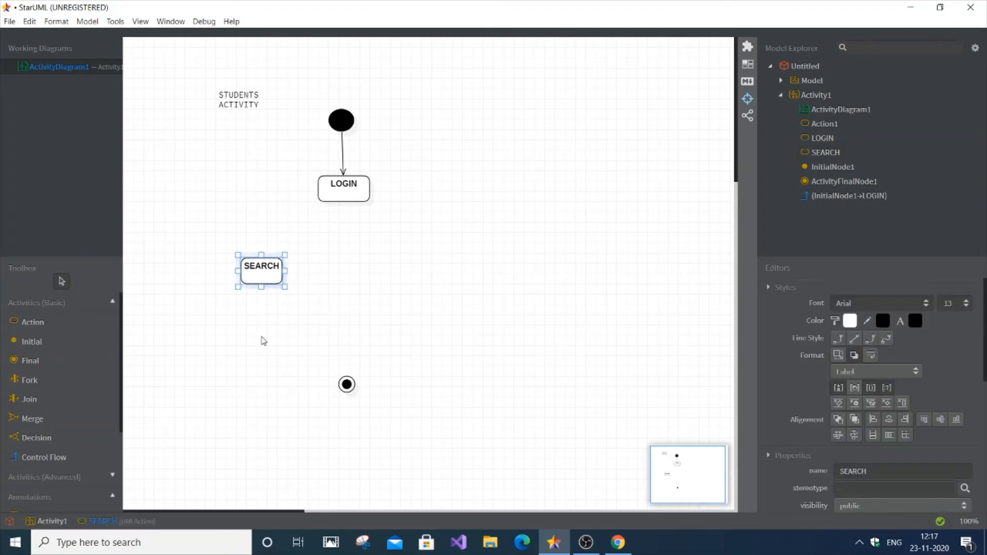
left_click(260, 340)
Add an Action node named CHECK STATUS below LOGIN and align it level with SEARCH.
left_click(93, 322)
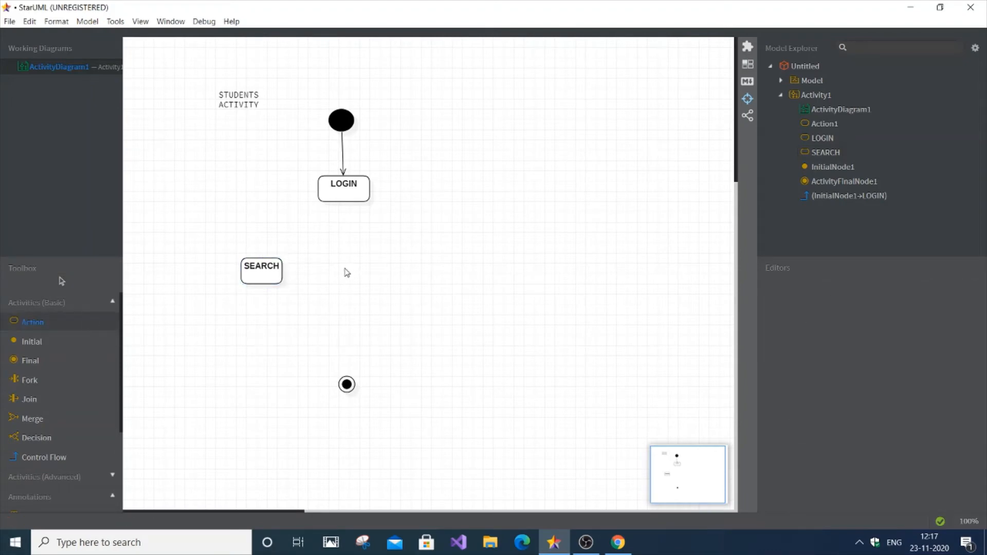
left_click(345, 273)
key("BackSpace")
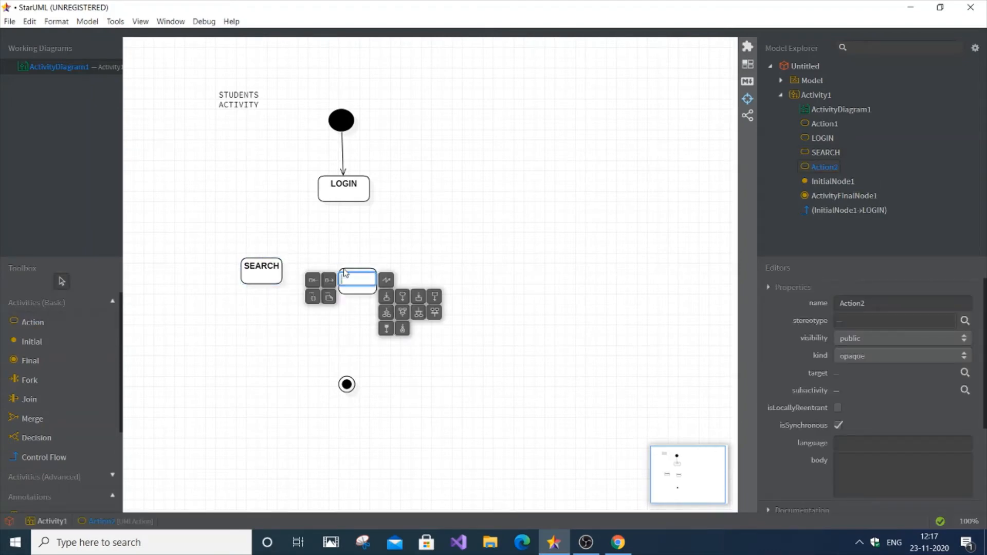
type("CHECK STATUS")
left_click(495, 264)
left_click(368, 278)
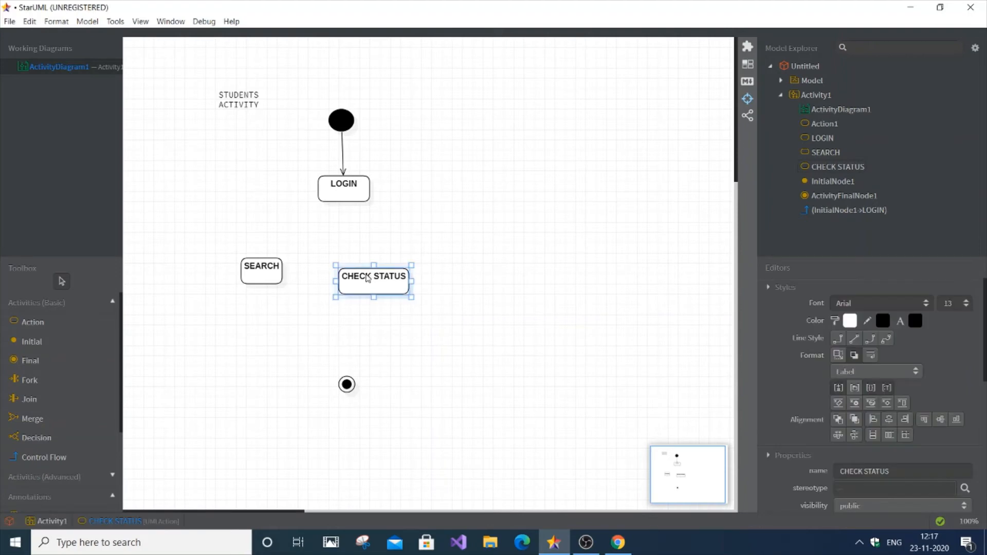
left_click_drag(368, 278, 348, 268)
double_click(348, 268)
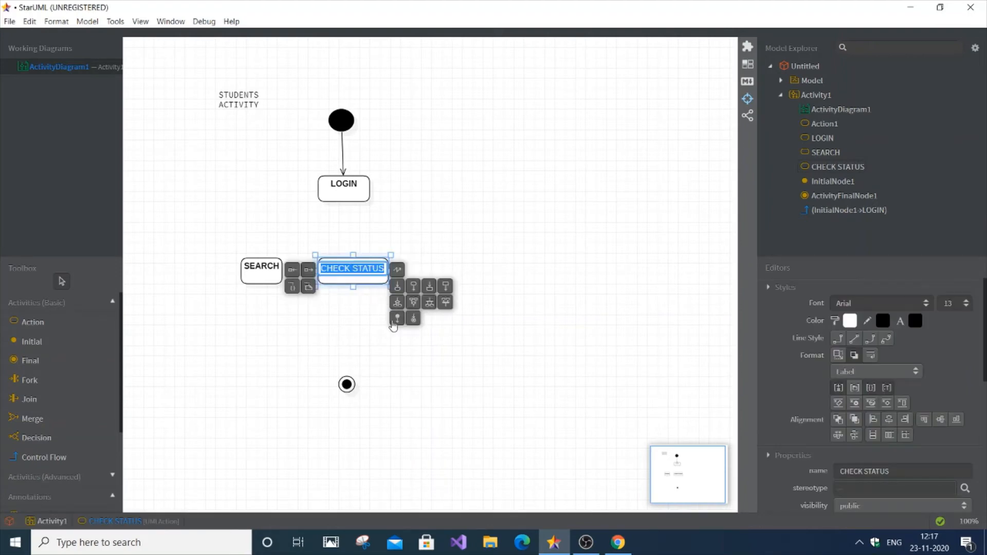
left_click(489, 360)
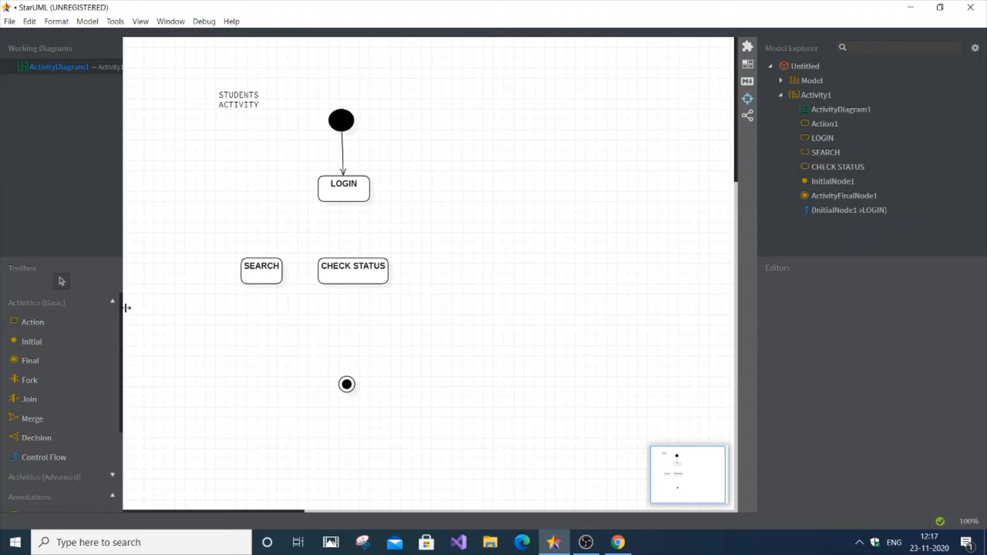
Add an Action node named PROFILE to the right of CHECK STATUS and align it with that row.
left_click(48, 321)
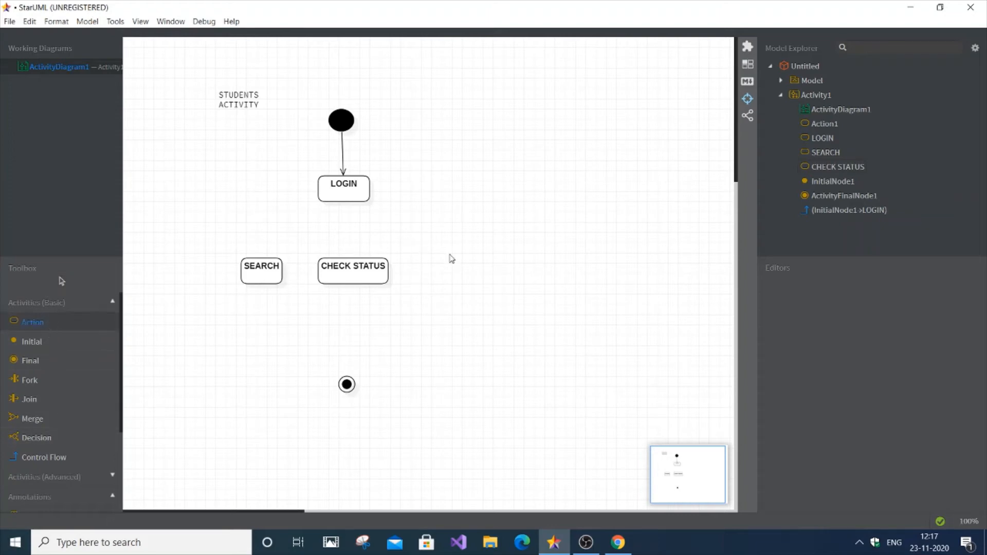
left_click(448, 257)
key("BackSpace")
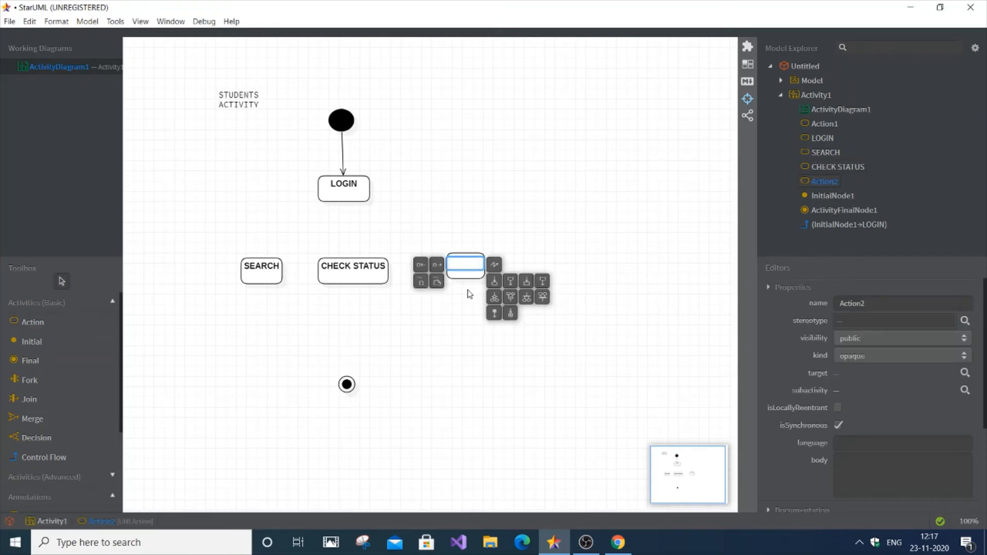
type("PROFILE")
left_click(595, 201)
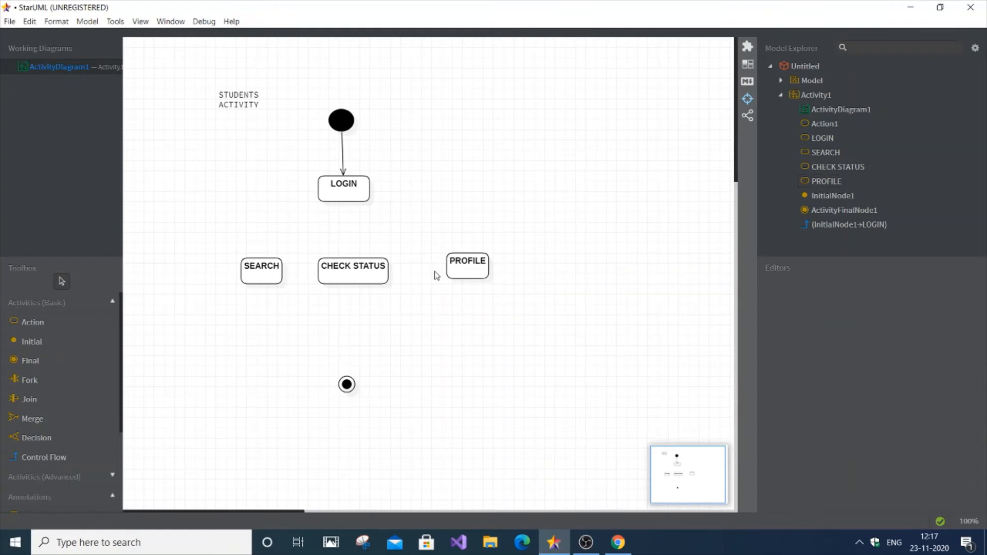
left_click(468, 272)
double_click(466, 276)
left_click(556, 282)
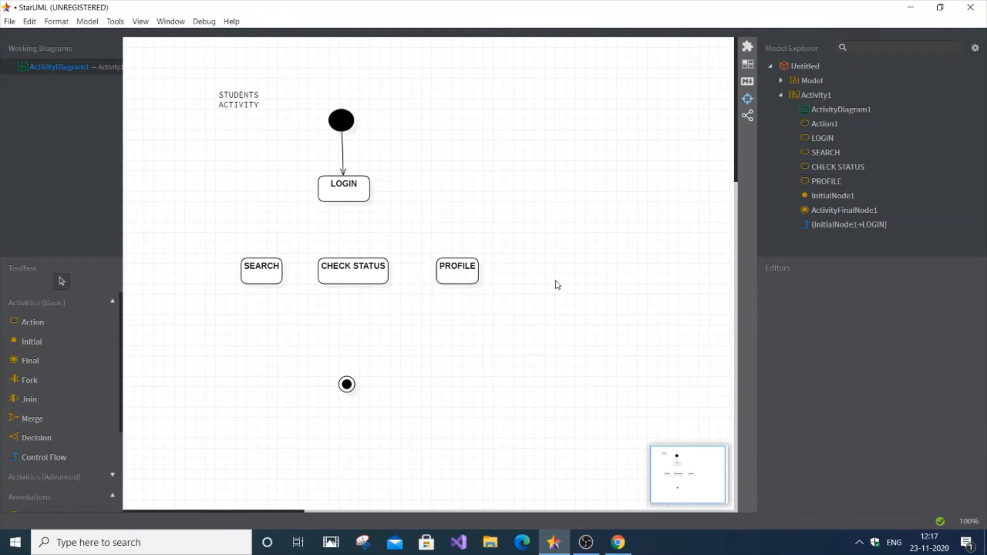
Add an Action node named BORROW below the SEARCH action.
left_click(55, 324)
left_click(261, 333)
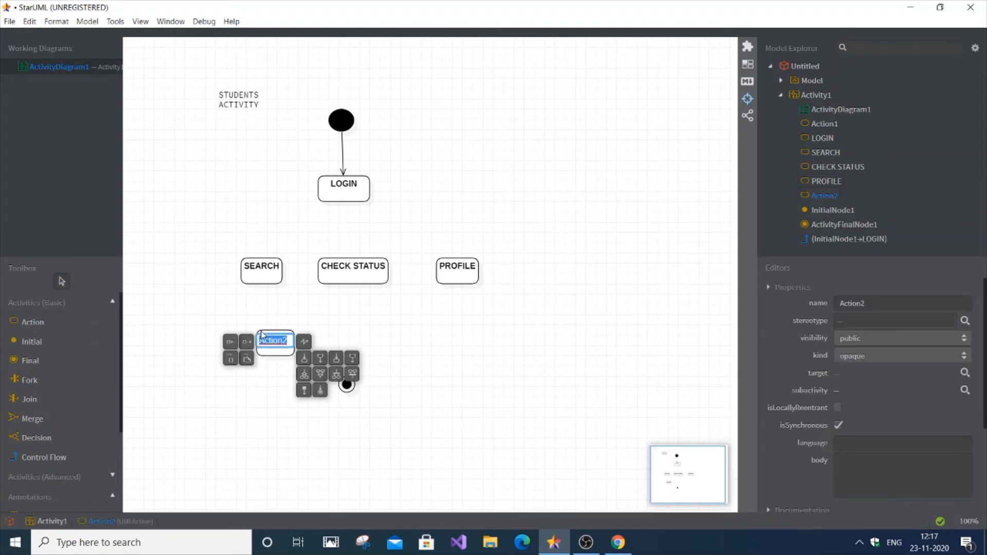
type("BORROW")
left_click(530, 337)
Move the Final node further down and slightly right to make room beneath the actions.
left_click(344, 387)
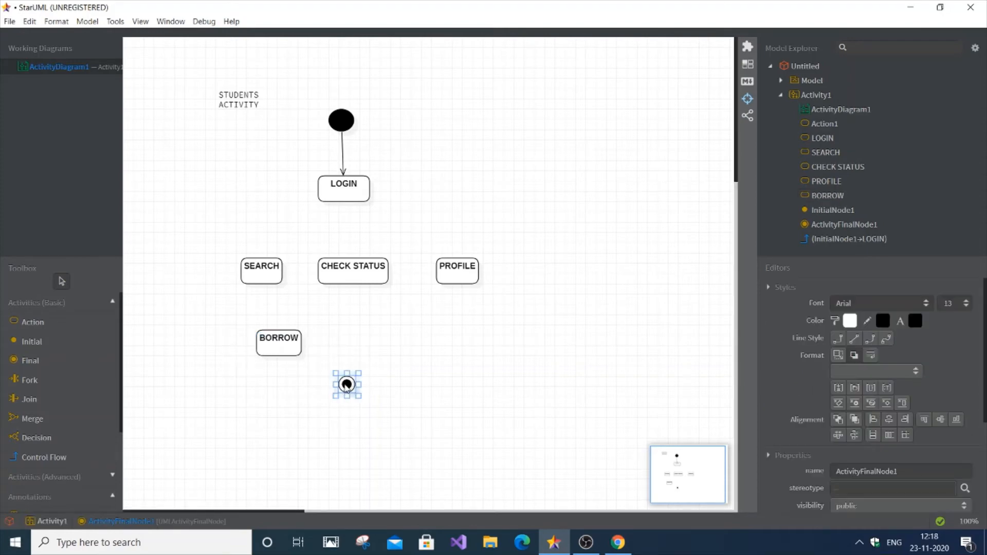
left_click_drag(347, 386, 373, 442)
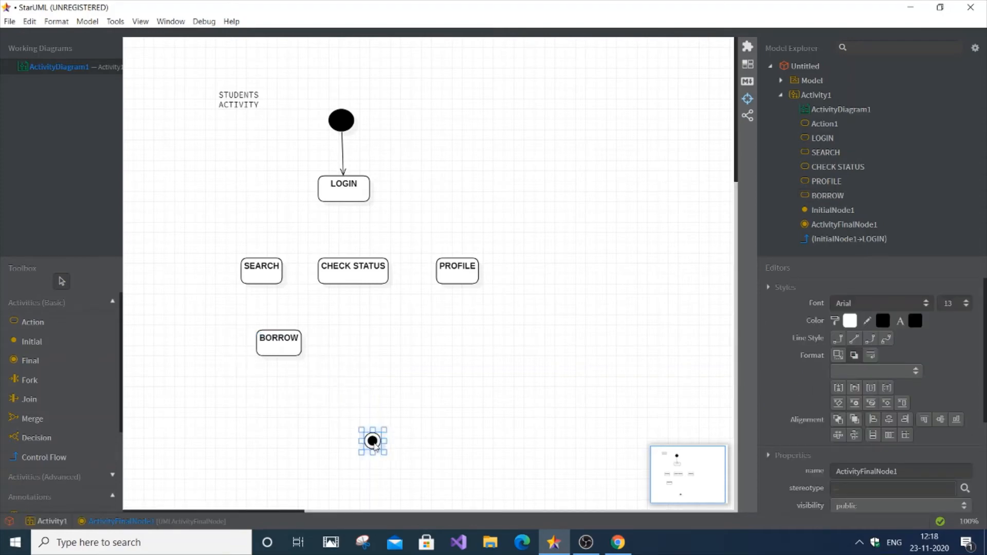
left_click(454, 450)
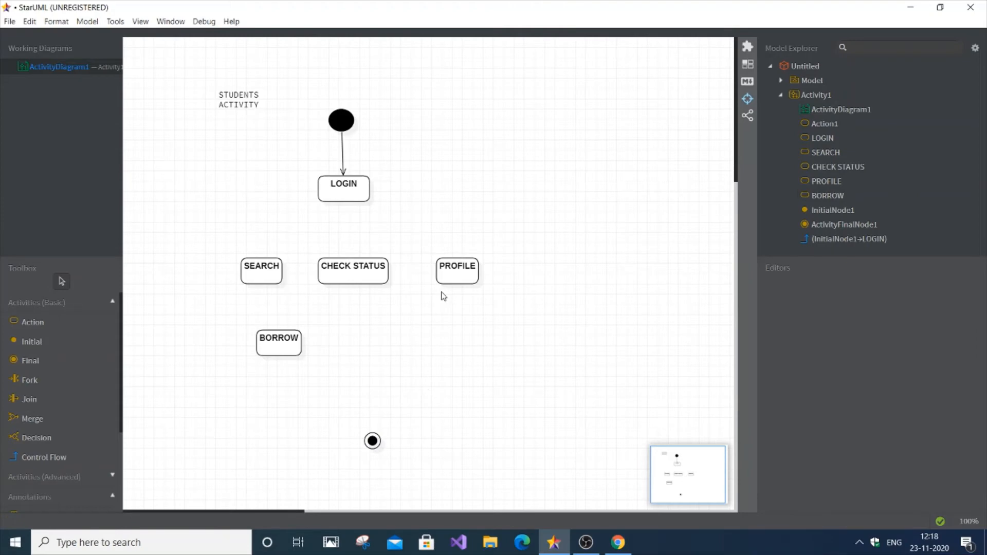
Draw unnamed control flows from LOGIN to each of the SEARCH, CHECK STATUS and PROFILE actions.
left_click(61, 465)
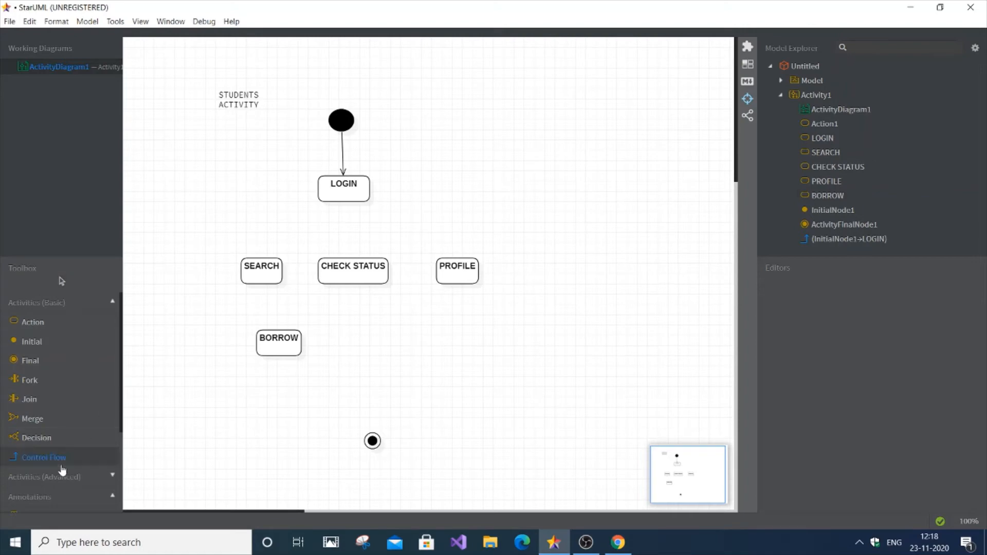
left_click_drag(328, 186, 269, 273)
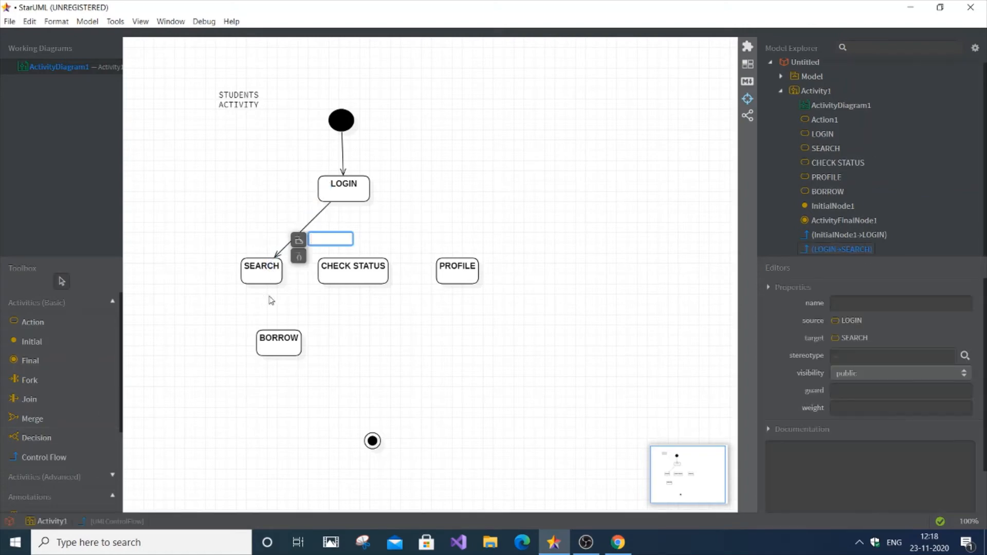
left_click(301, 306)
left_click(62, 457)
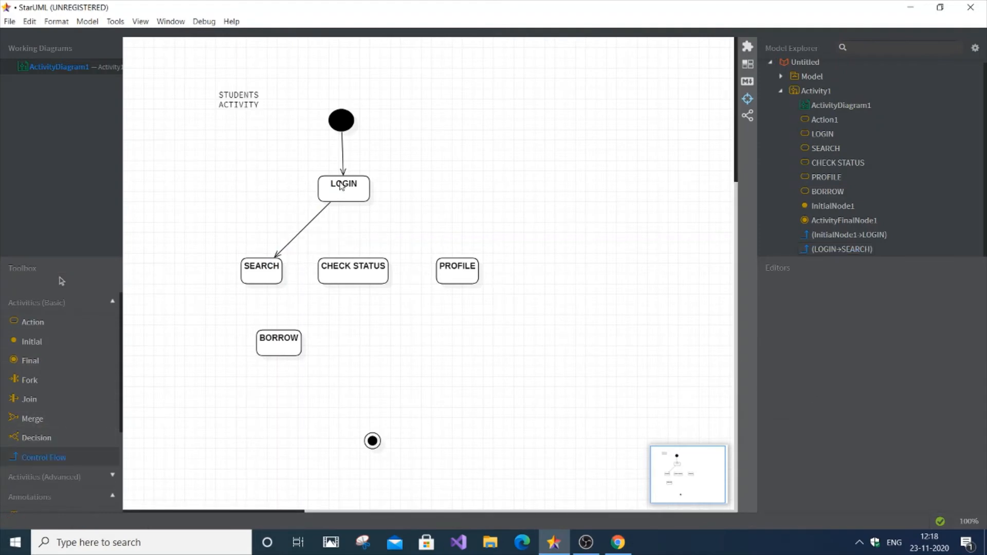
left_click_drag(354, 187, 358, 273)
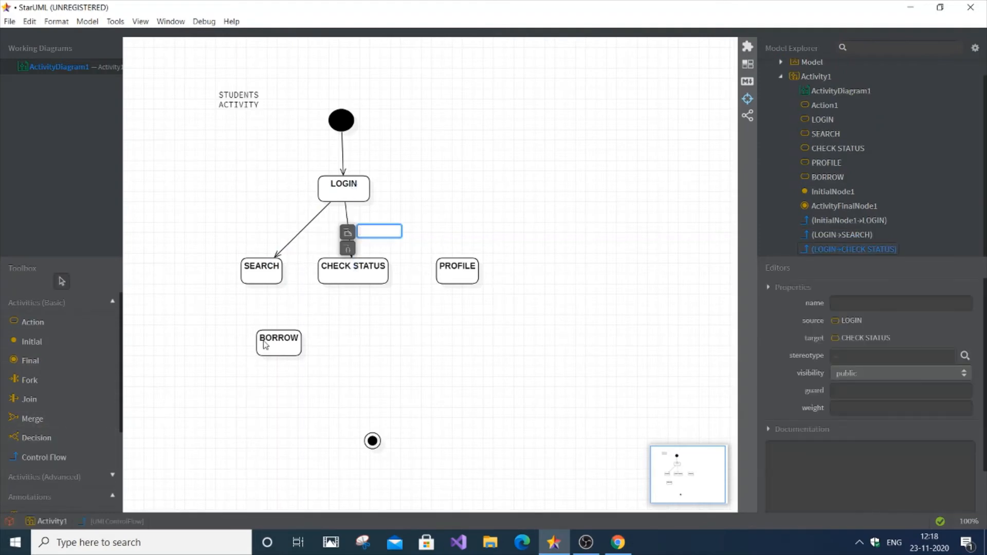
left_click(231, 337)
left_click(89, 457)
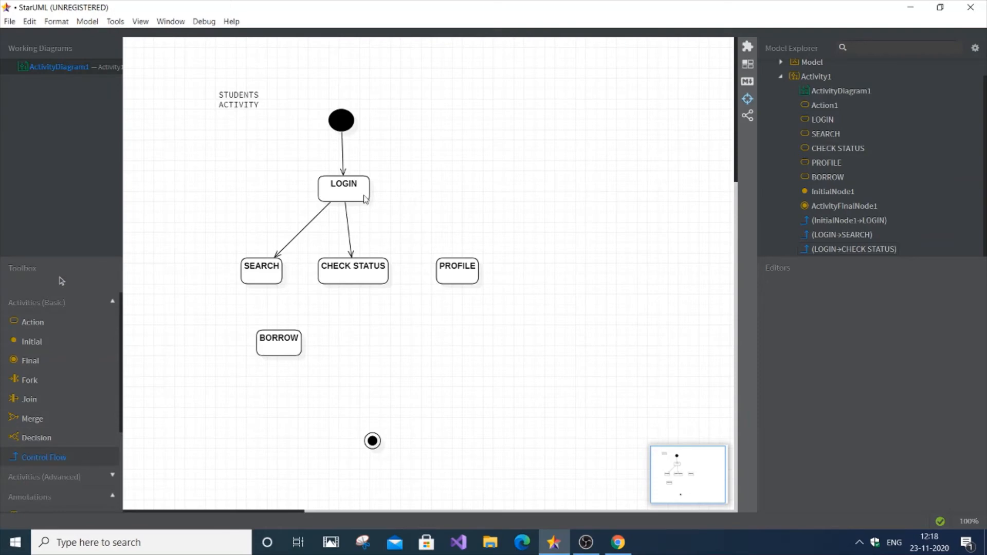
left_click_drag(350, 186, 451, 270)
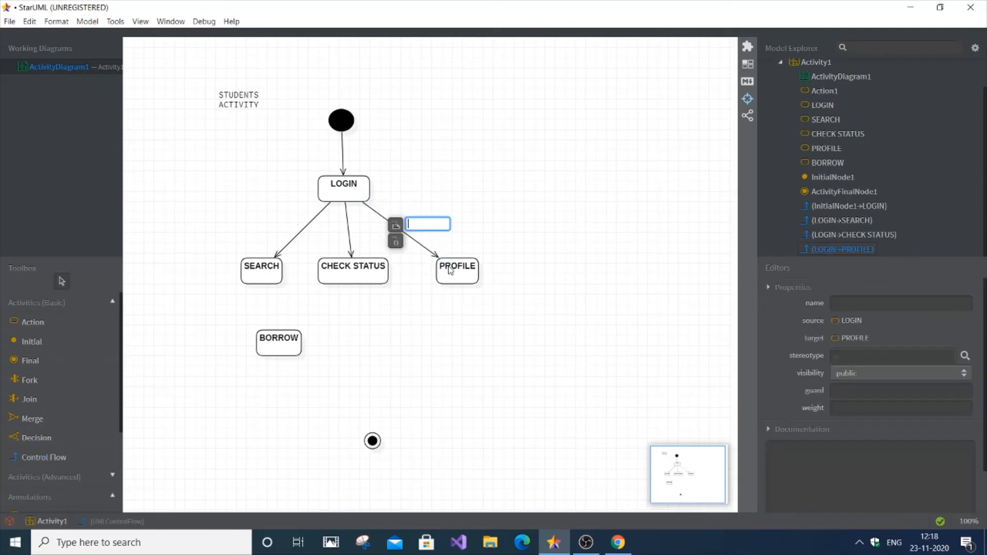
left_click(492, 360)
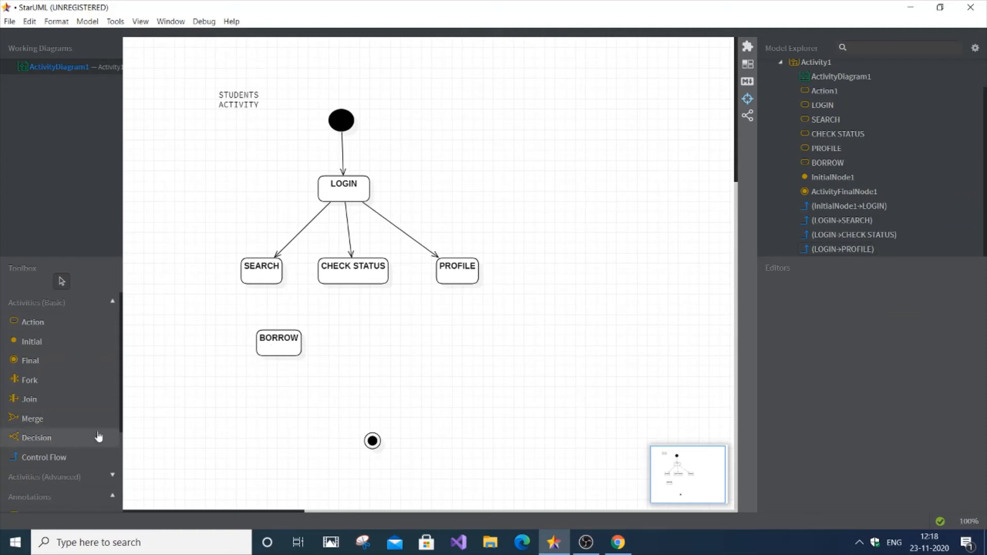
Connect SEARCH to BORROW with an unnamed control flow.
left_click(87, 456)
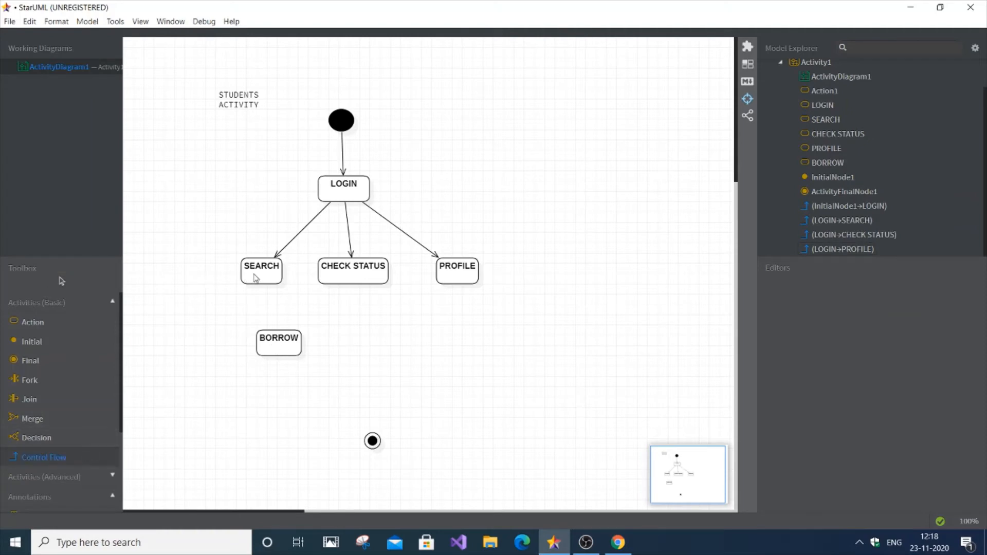
left_click_drag(257, 274, 279, 345)
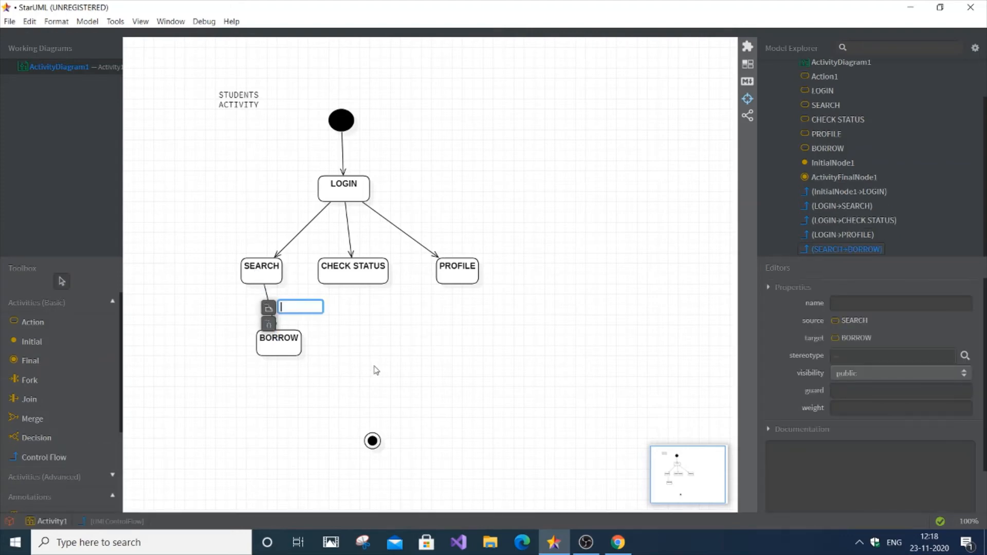
left_click(377, 371)
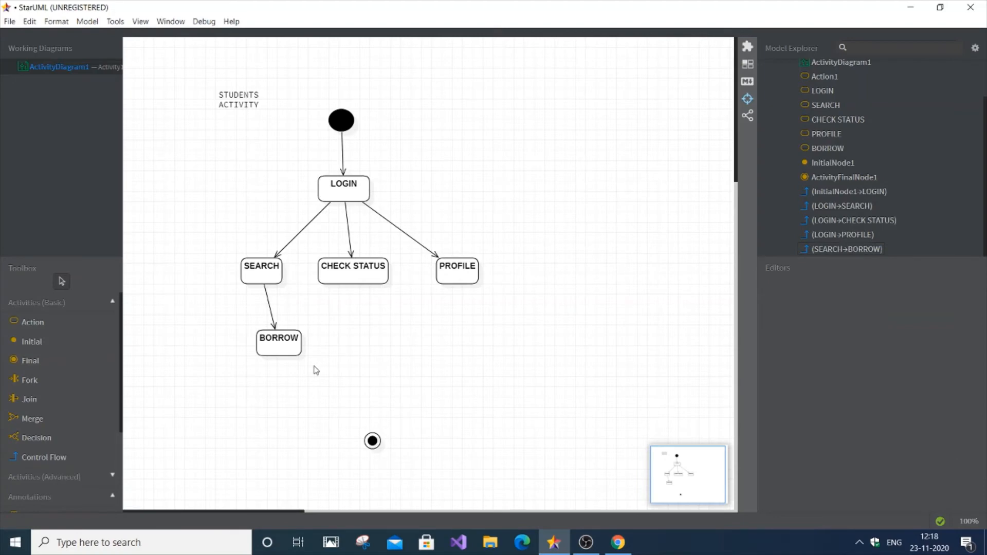
Place a new Action node below the existing actions and shift the Final node down to make room for it.
left_click(83, 320)
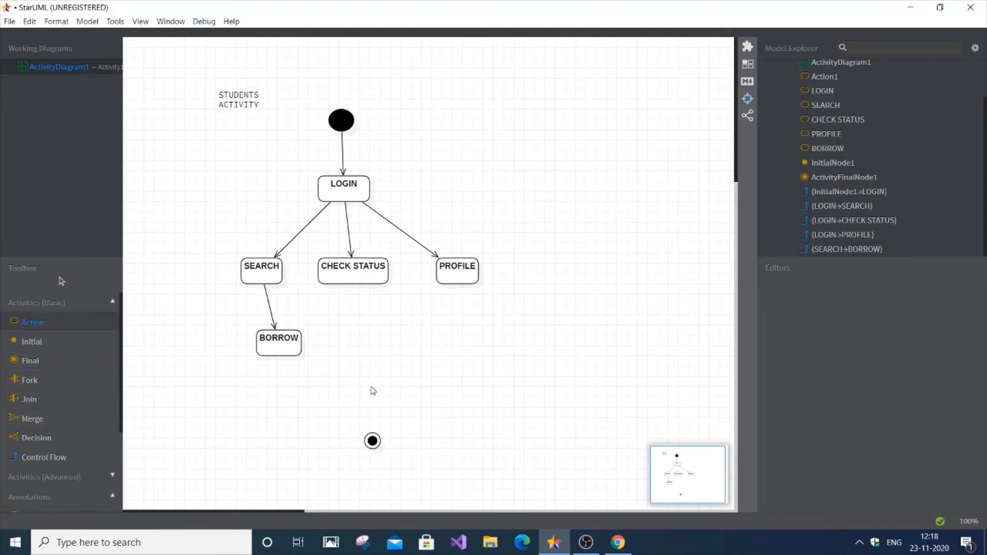
left_click(371, 387)
left_click_drag(375, 447, 375, 472)
left_click_drag(392, 399, 414, 409)
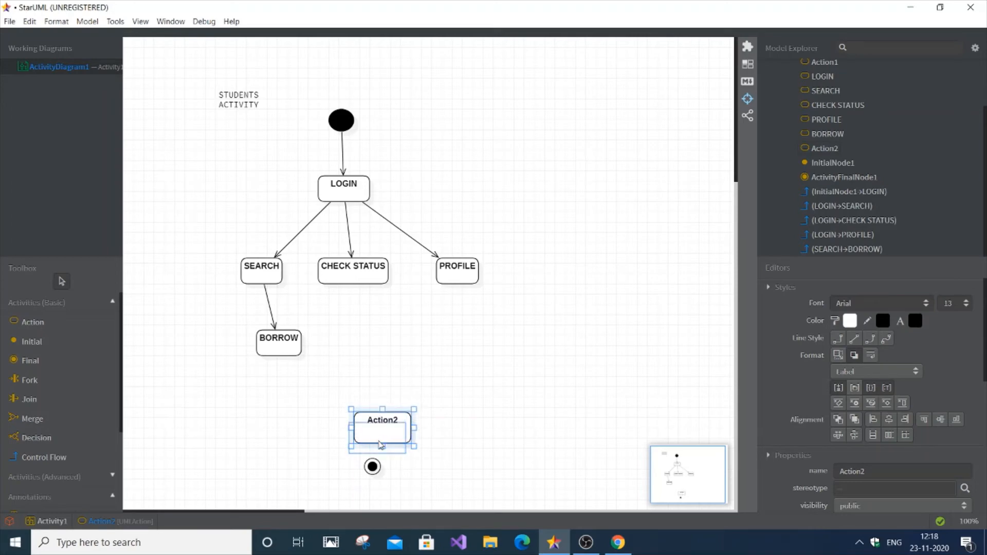
Name the new action above the Final node LOG OUT and shrink its box slightly.
double_click(379, 437)
key("BackSpace")
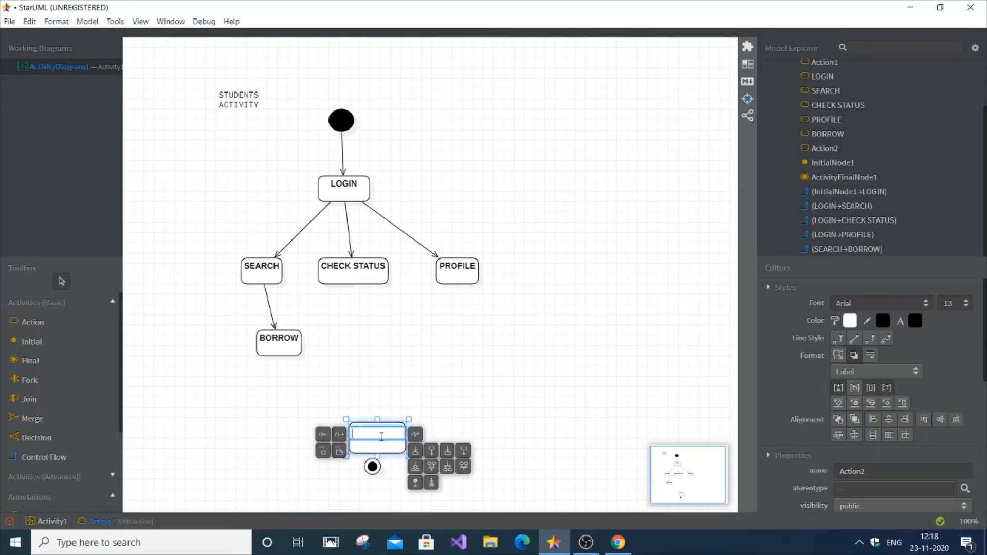
type("LOG OUT")
key("Return")
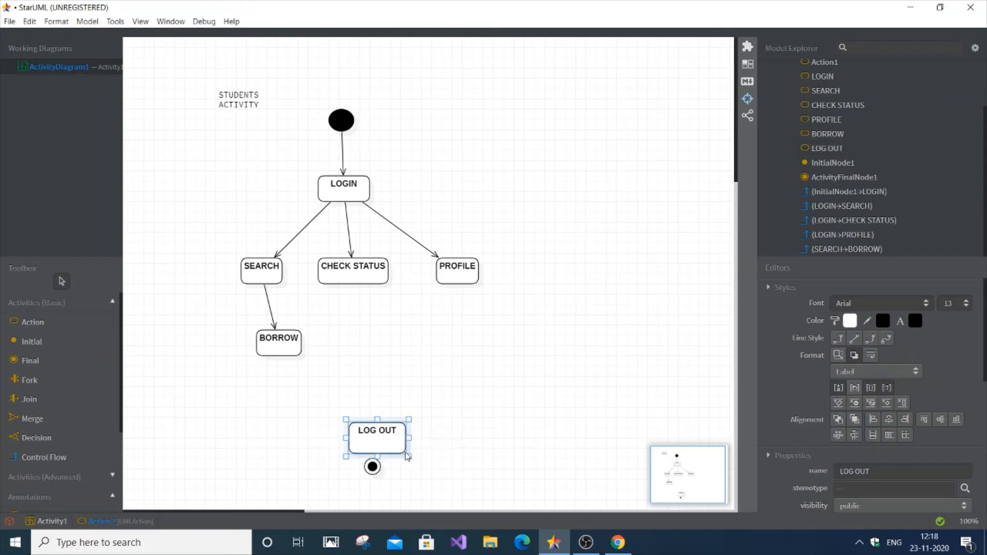
left_click_drag(407, 455, 403, 452)
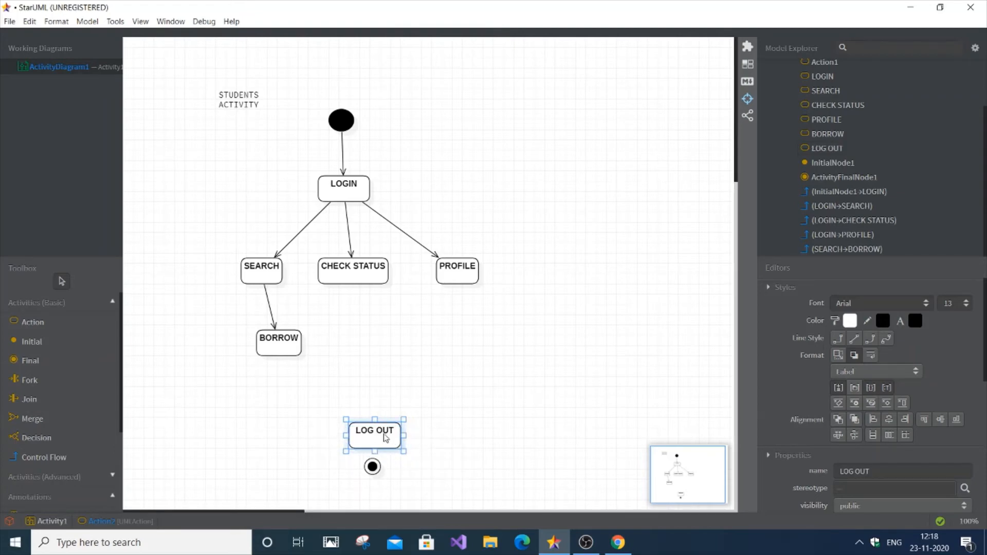
left_click(512, 459)
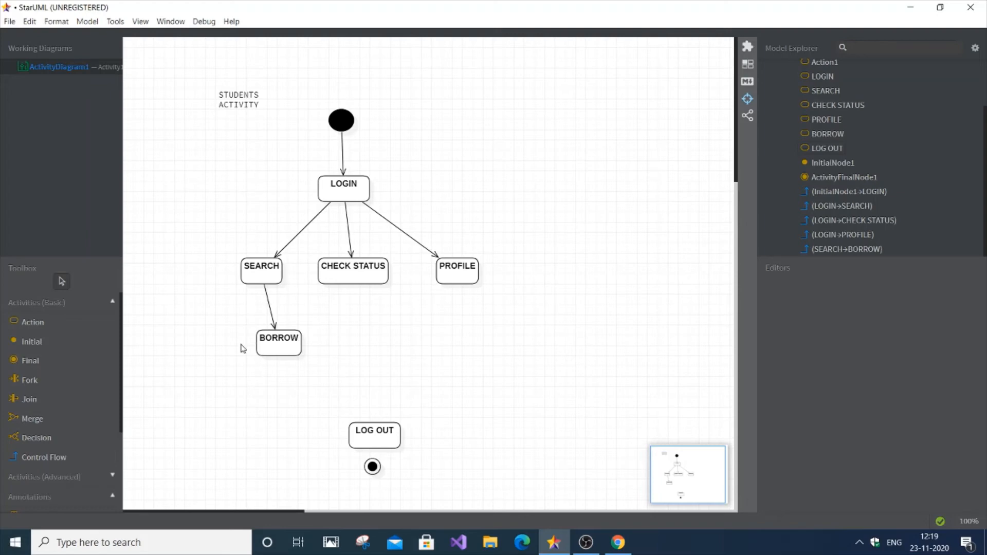
Add an Action node named IF DUE and position it above LOG OUT, beneath CHECK STATUS.
left_click(68, 325)
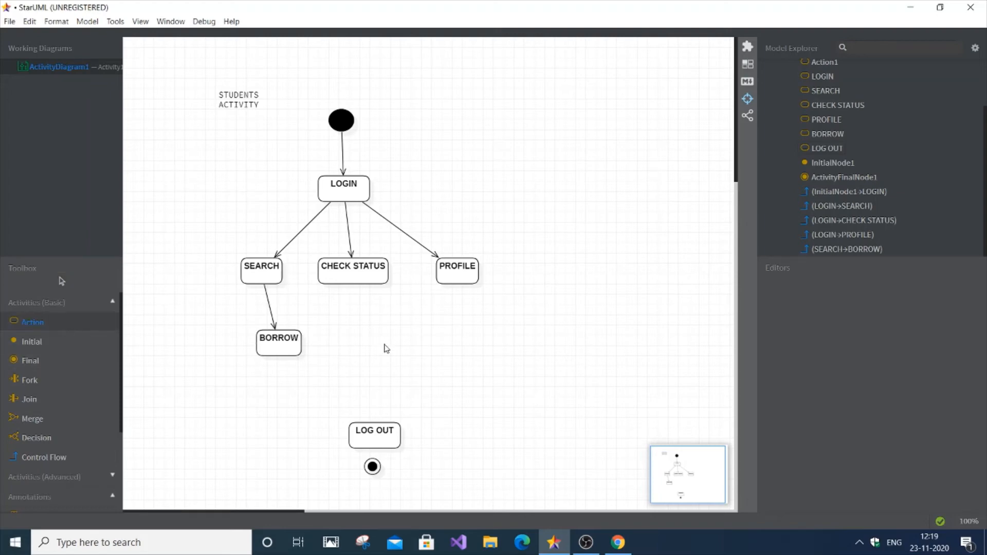
left_click(373, 384)
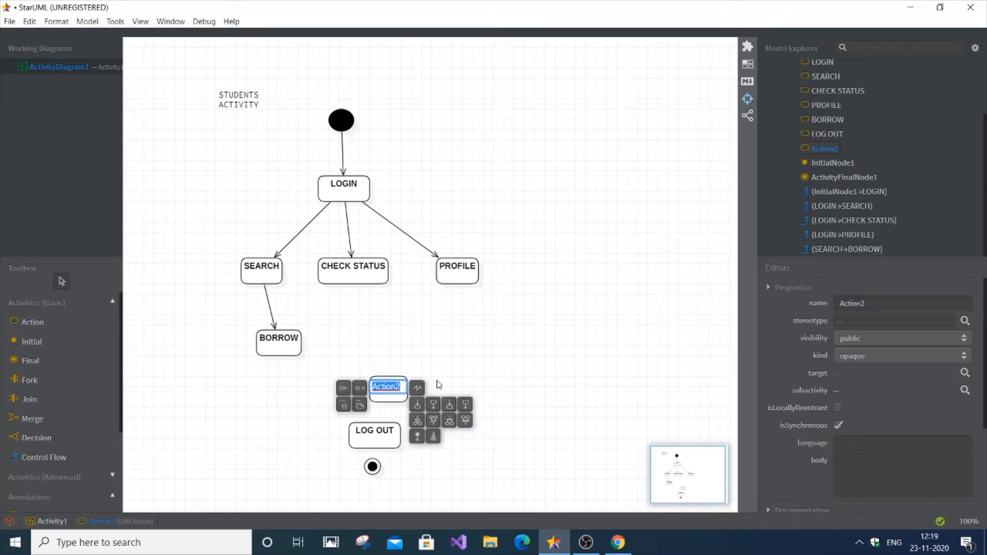
key("BackSpace")
type("IF DUE")
left_click(471, 365)
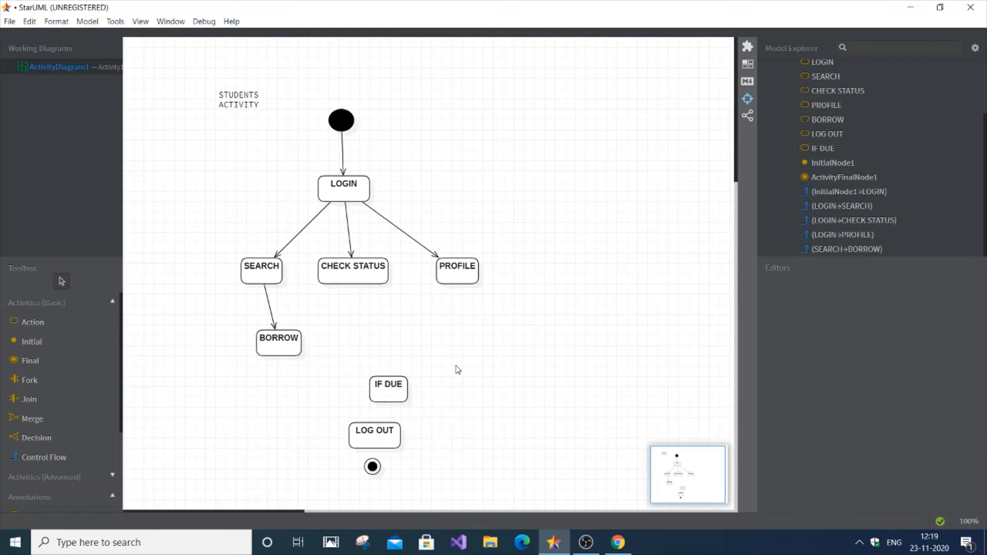
left_click(391, 395)
left_click_drag(391, 395, 371, 379)
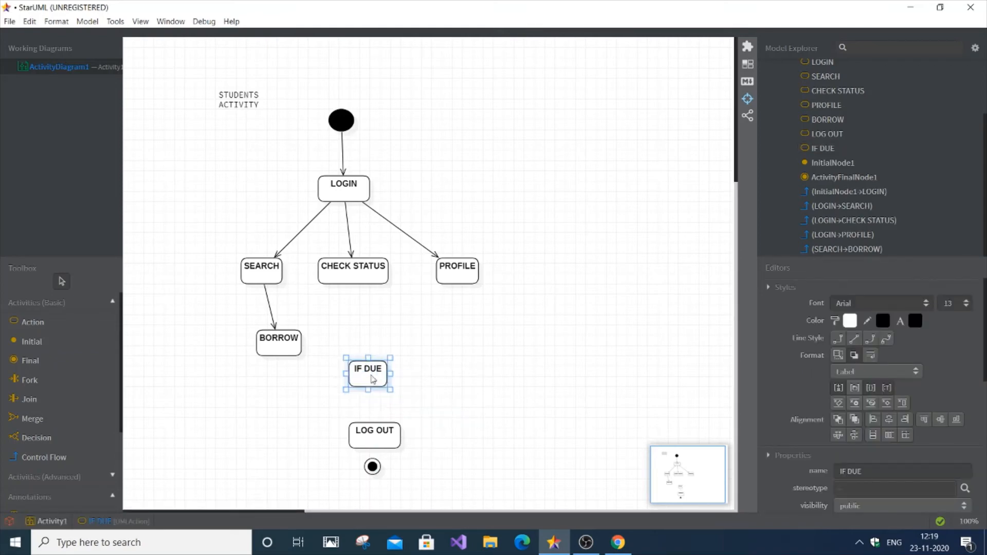
left_click(444, 372)
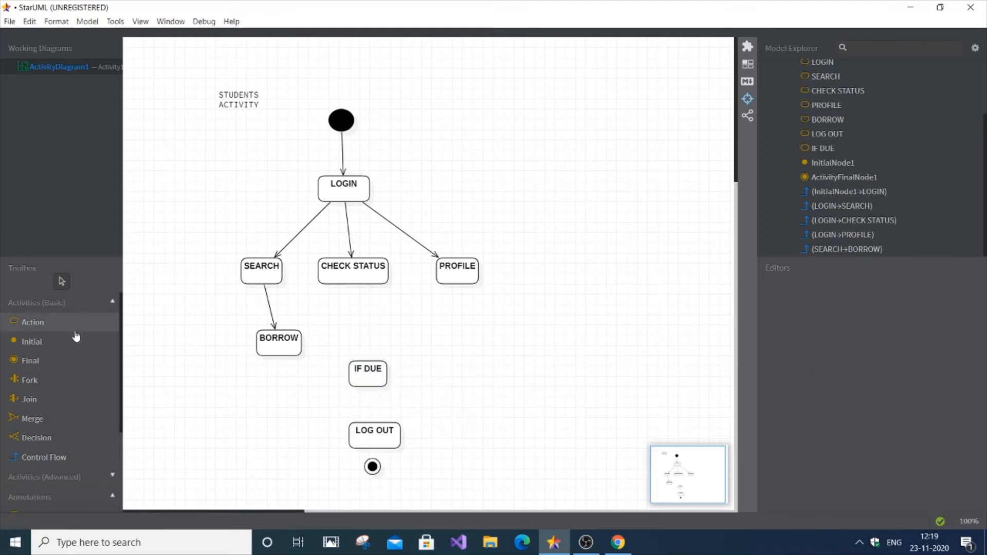
Draw unnamed control flows from BORROW, CHECK STATUS and PROFILE to the IF DUE action.
left_click(82, 464)
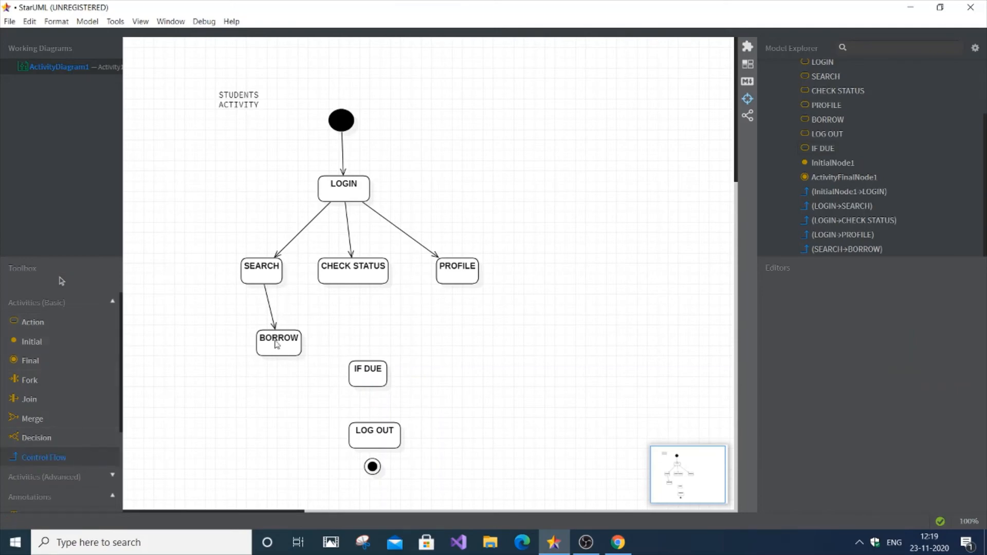
left_click_drag(287, 341, 363, 375)
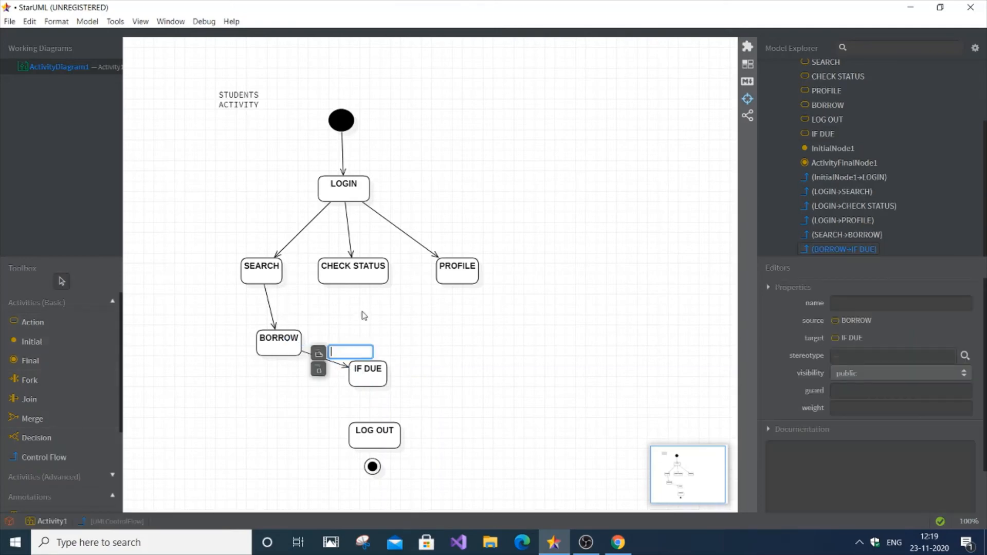
left_click(81, 457)
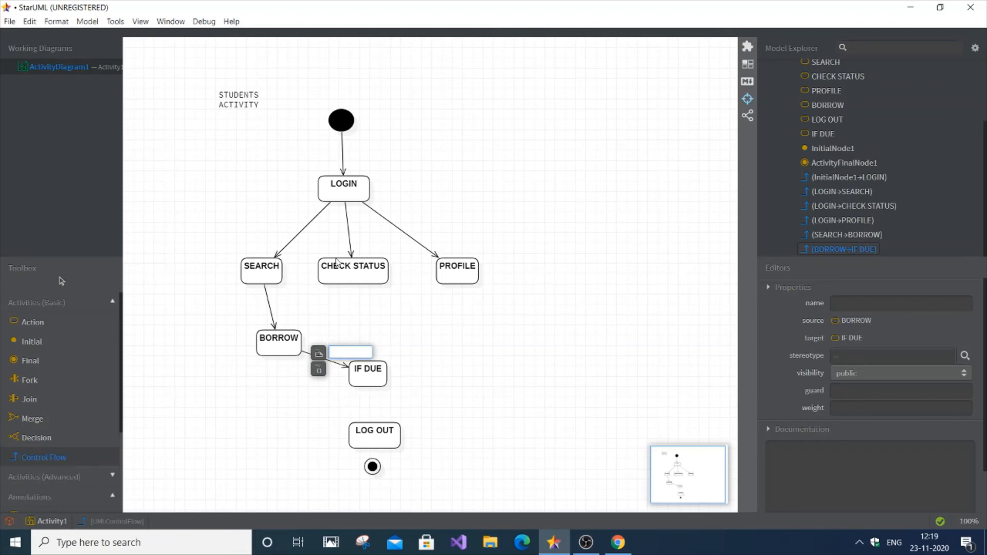
left_click_drag(349, 273, 366, 372)
left_click(420, 379)
left_click(51, 459)
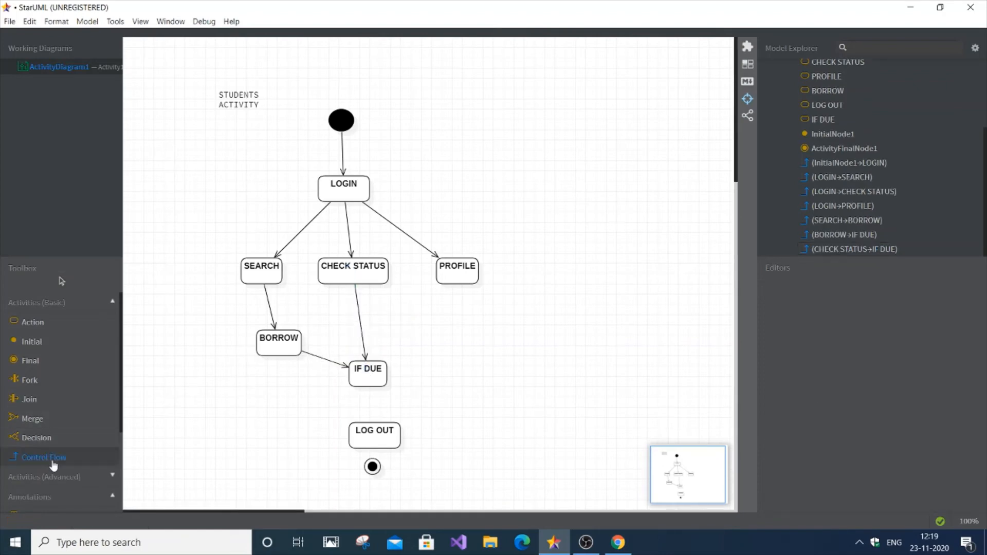
left_click_drag(471, 276, 380, 376)
left_click(481, 410)
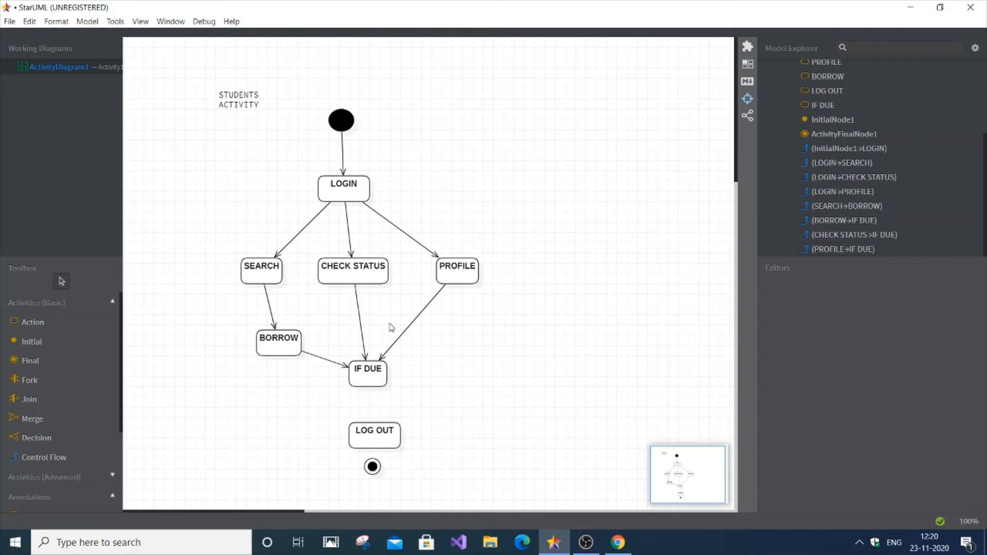
Delete the IF DUE action from the diagram and put an enlarged Decision node in its place above LOG OUT.
left_click(370, 388)
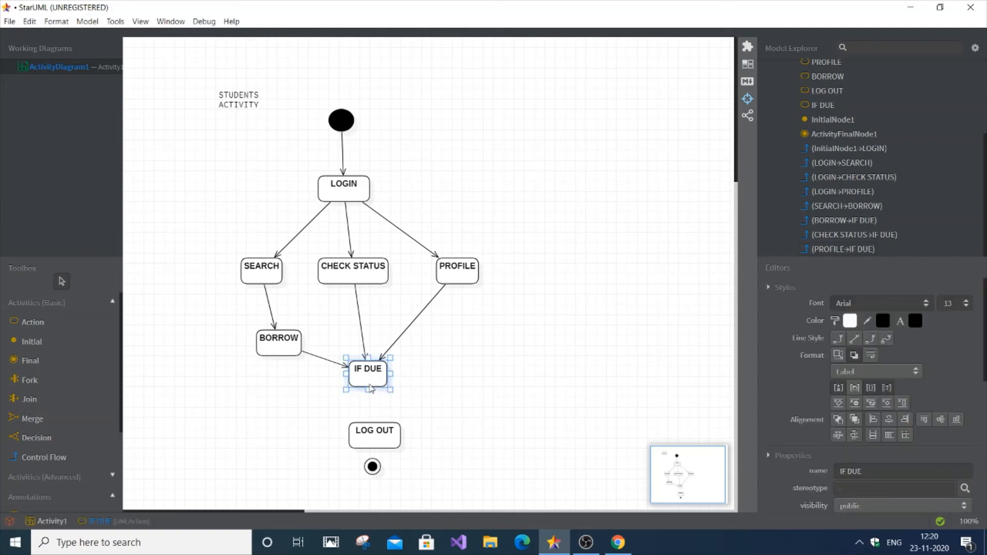
key("Delete")
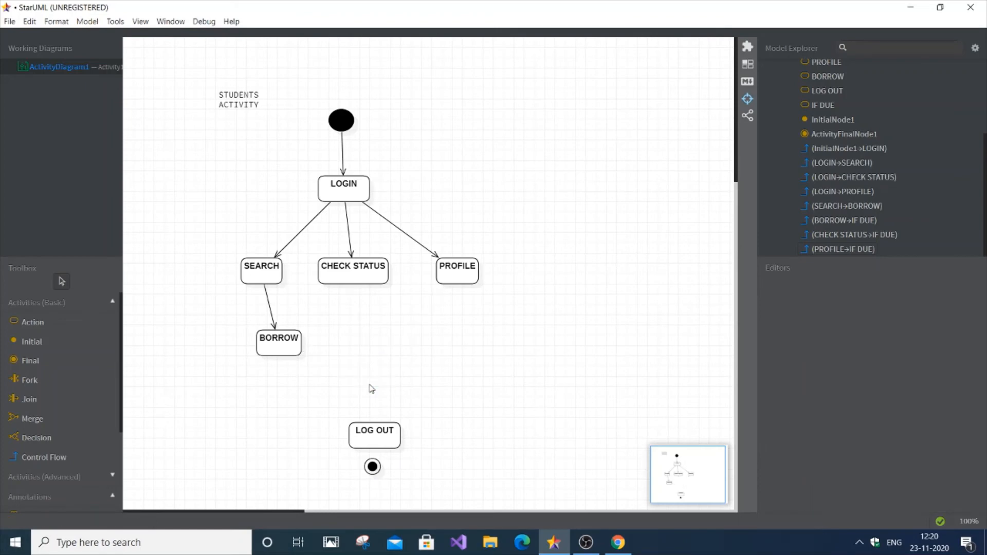
left_click(62, 440)
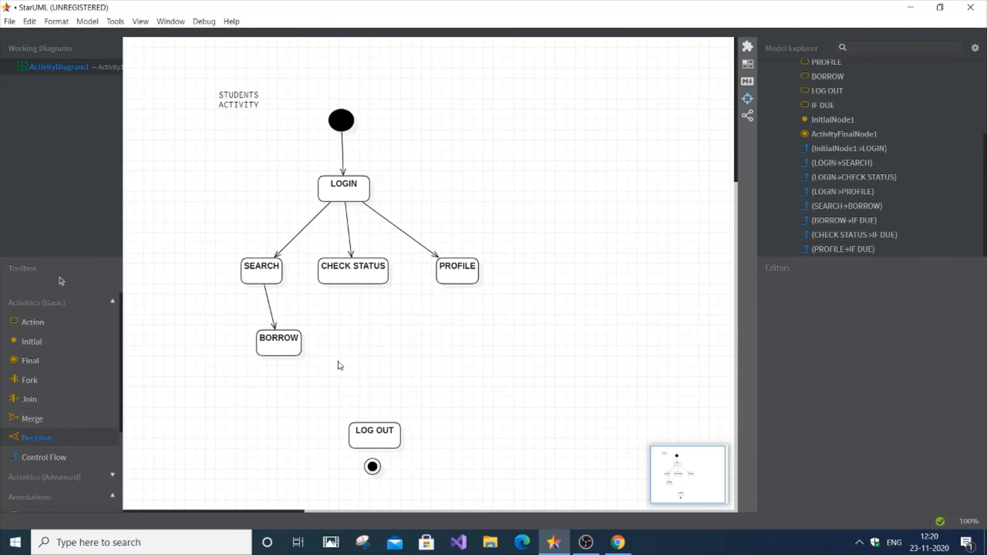
left_click(374, 377)
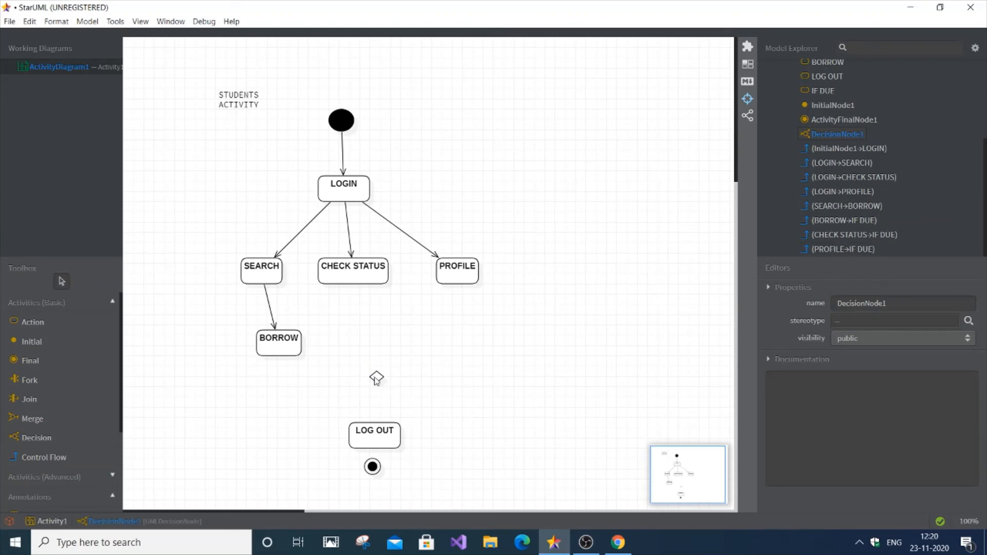
left_click(377, 378)
left_click_drag(390, 389, 367, 390)
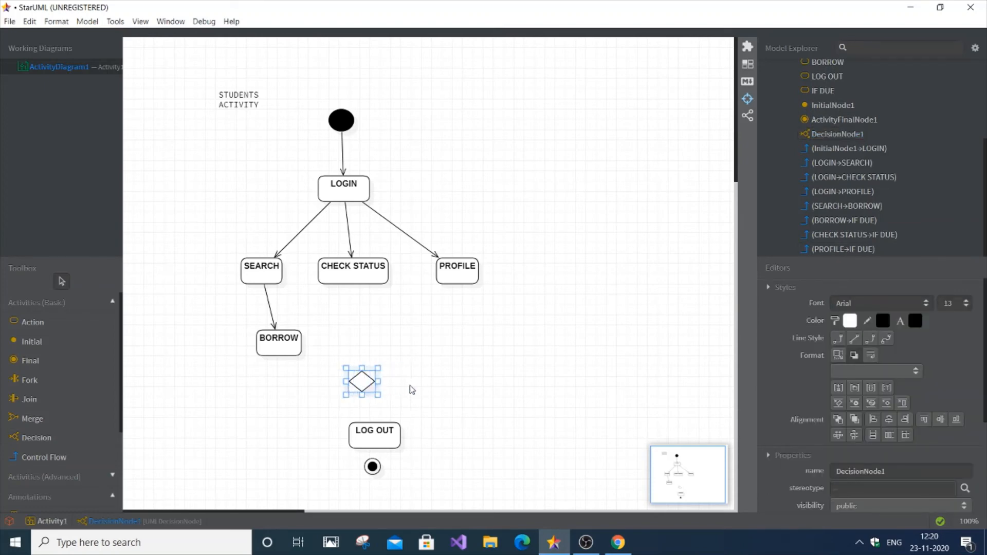
left_click(437, 396)
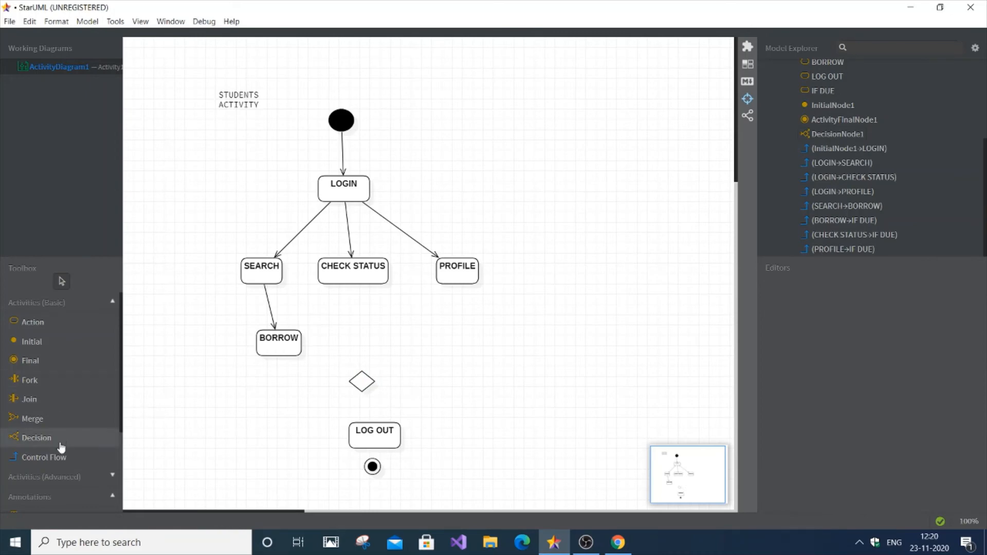
left_click(58, 328)
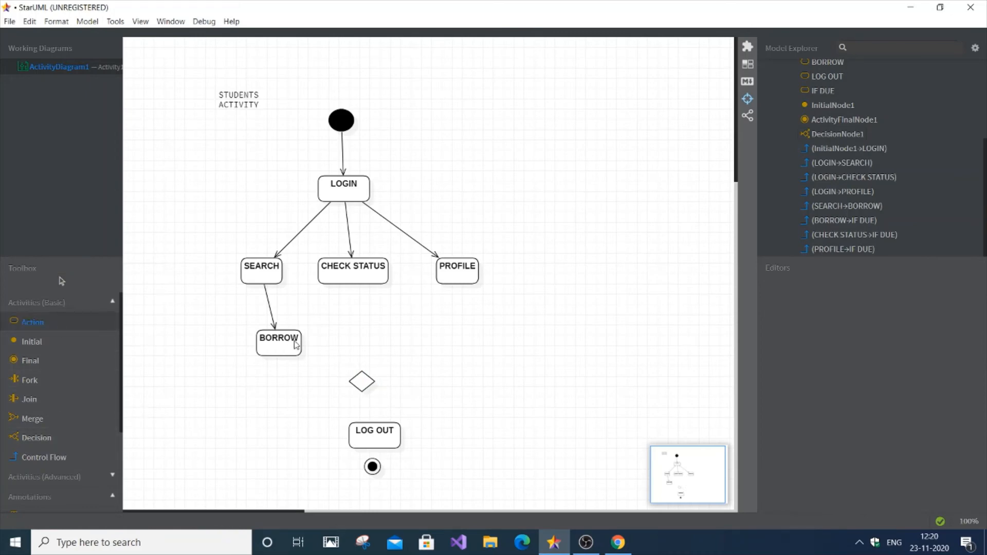
left_click(370, 378)
key("BackSpace")
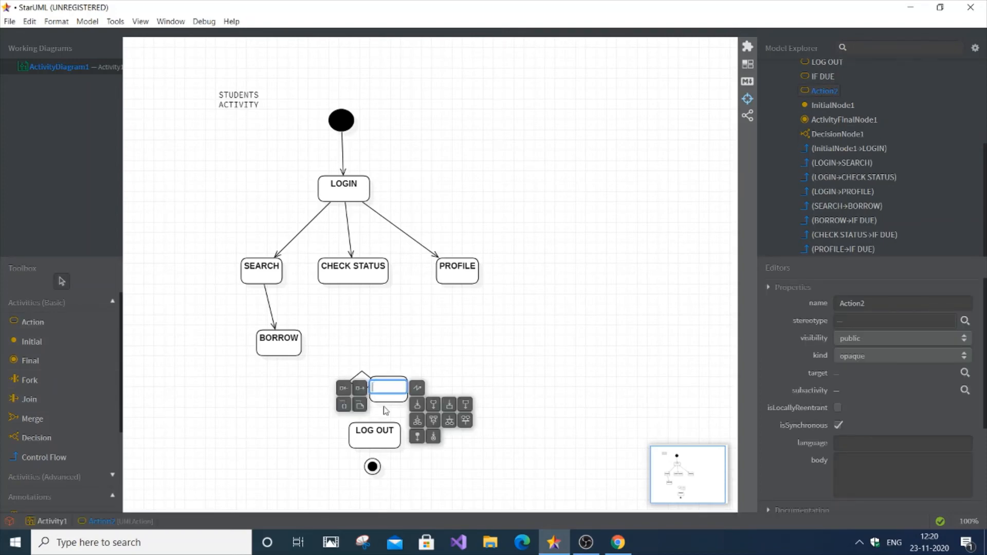
left_click(397, 403)
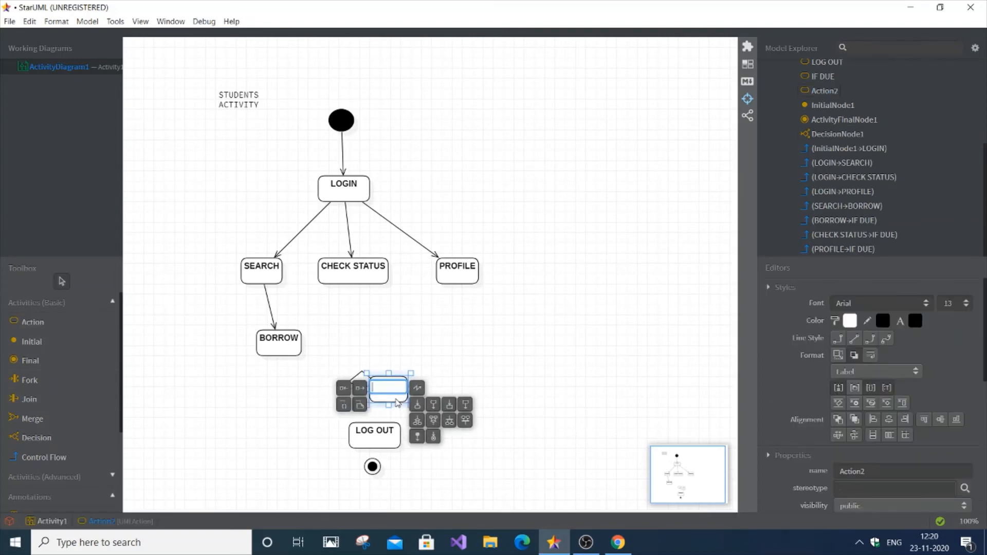
left_click(562, 368)
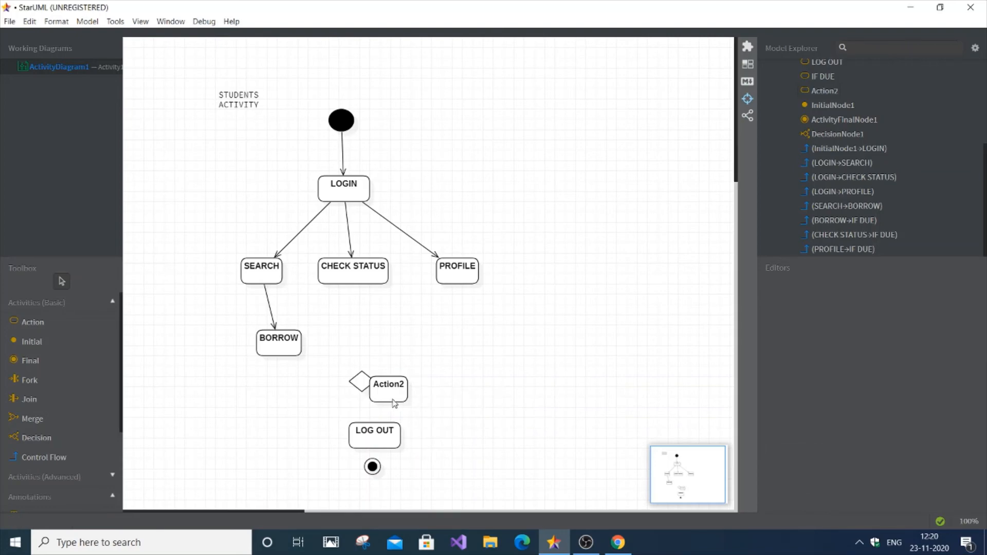
left_click(392, 403)
key("Delete")
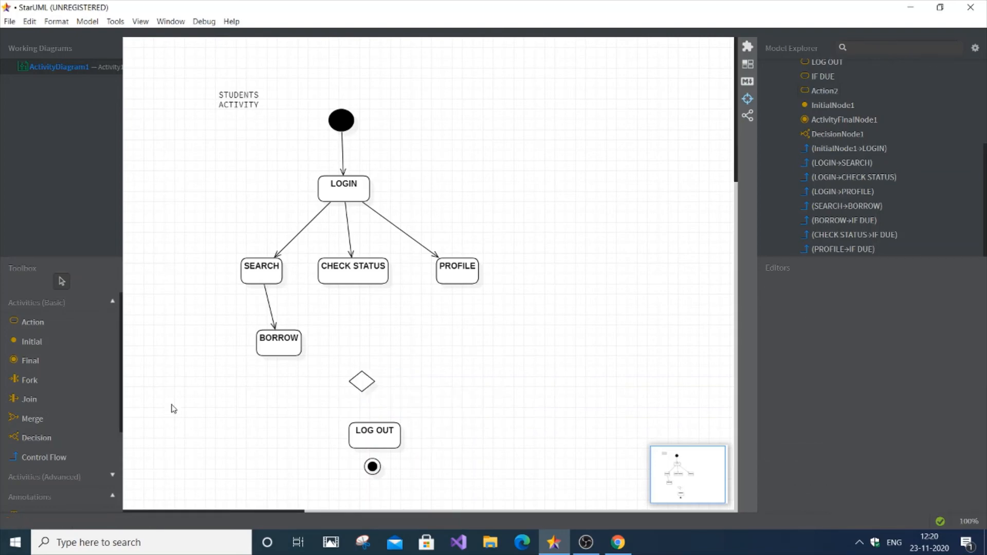
Draw unnamed control flows from BORROW, CHECK STATUS and PROFILE to the Decision node.
left_click(63, 456)
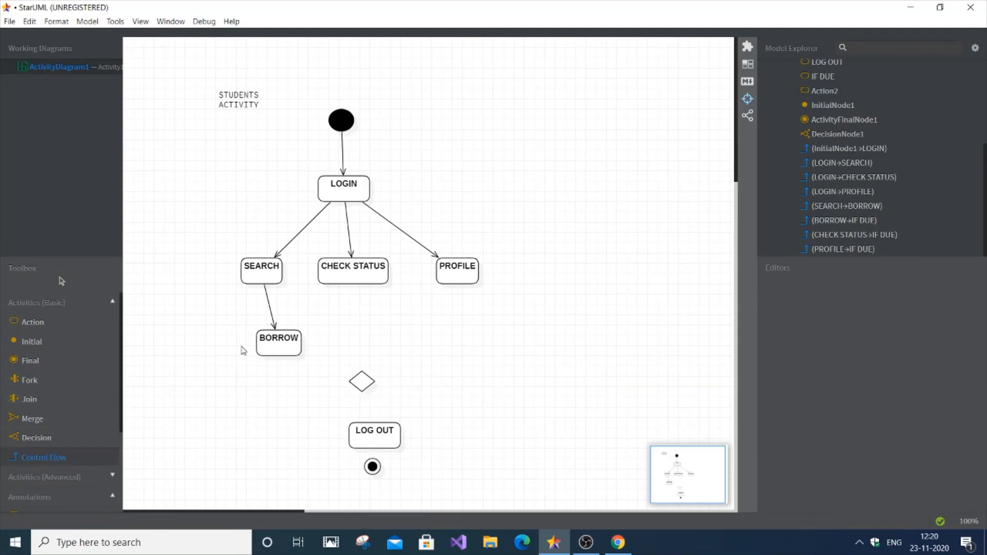
left_click_drag(301, 354, 356, 383)
left_click(82, 461)
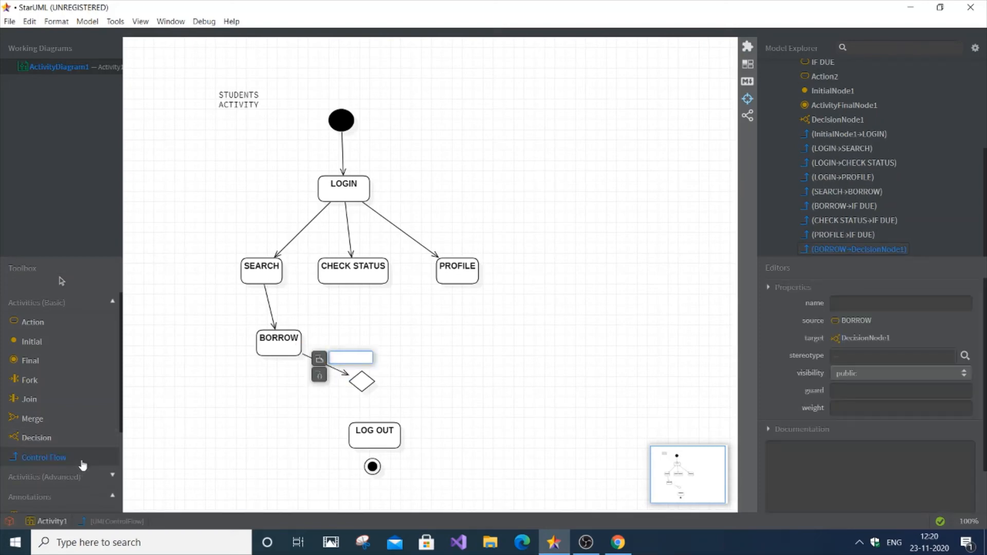
left_click_drag(355, 278, 362, 381)
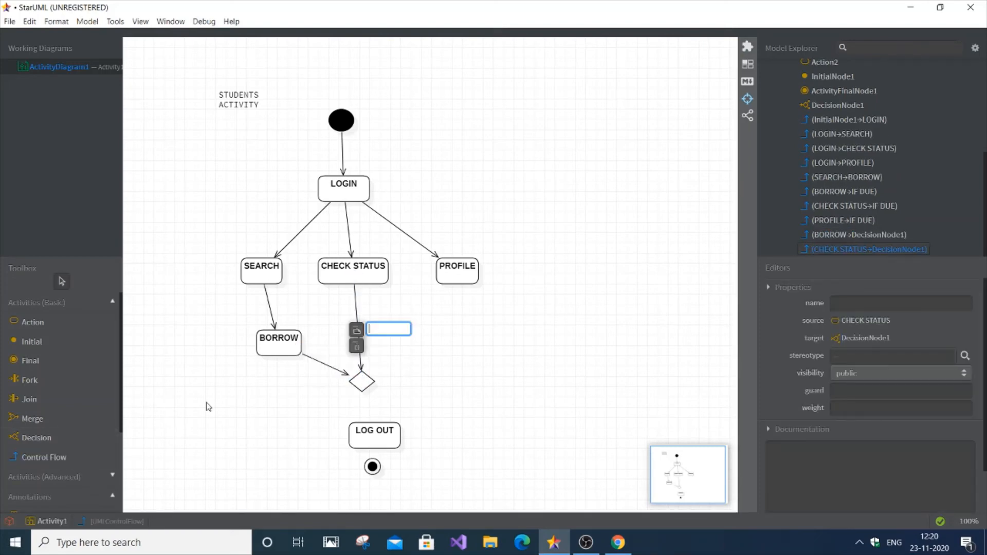
left_click(91, 458)
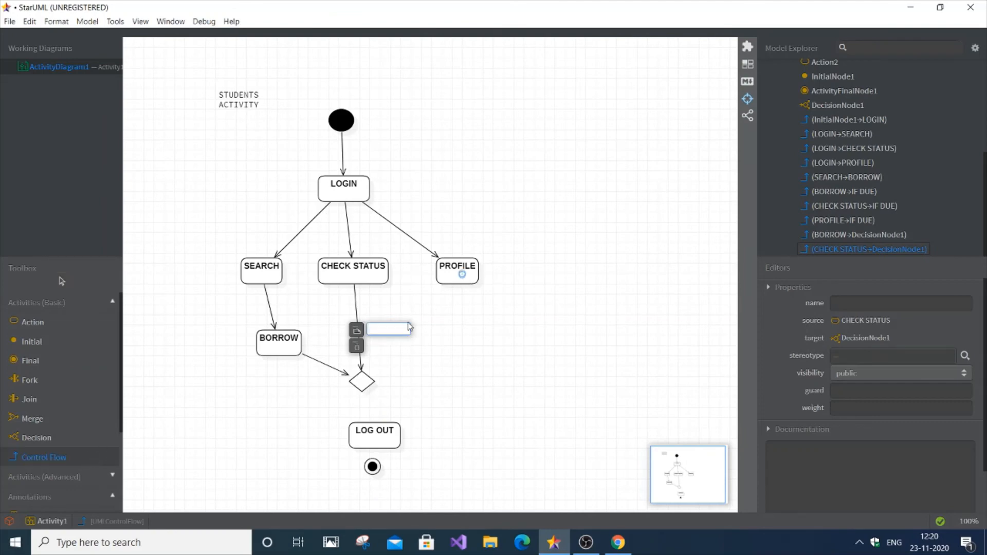
left_click_drag(461, 274, 365, 377)
left_click(530, 377)
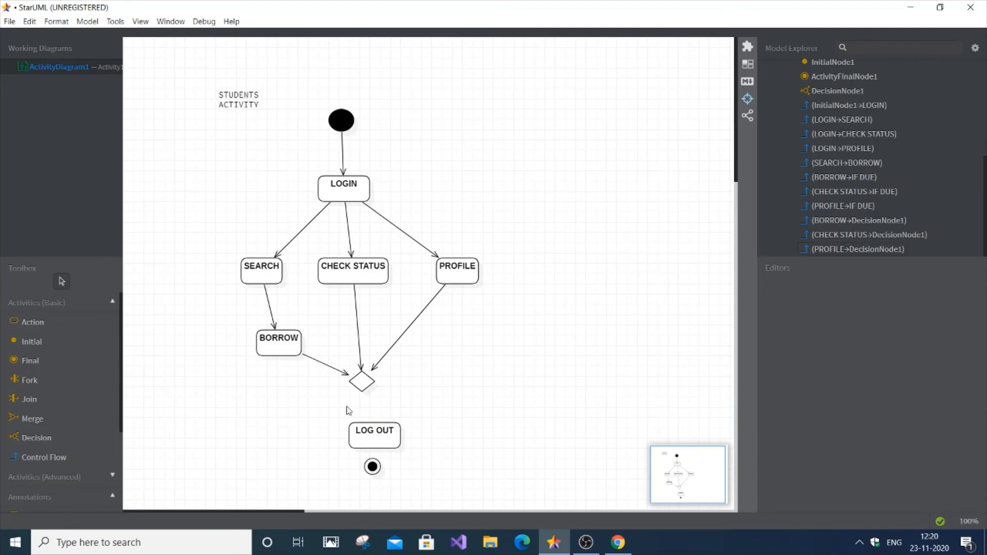
Add an Action node named PAY DUE and position it just right of the Decision node.
left_click(71, 323)
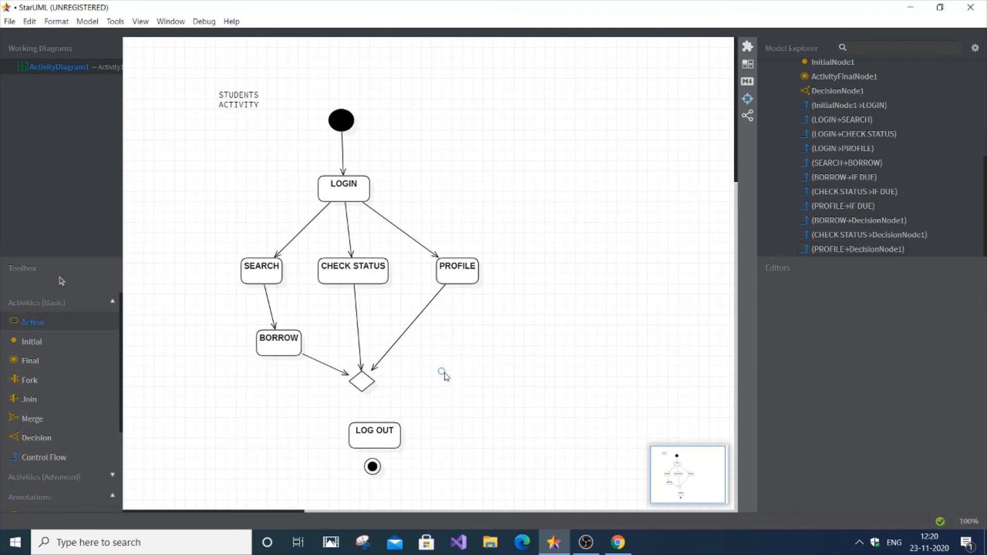
left_click(445, 377)
left_click(555, 365)
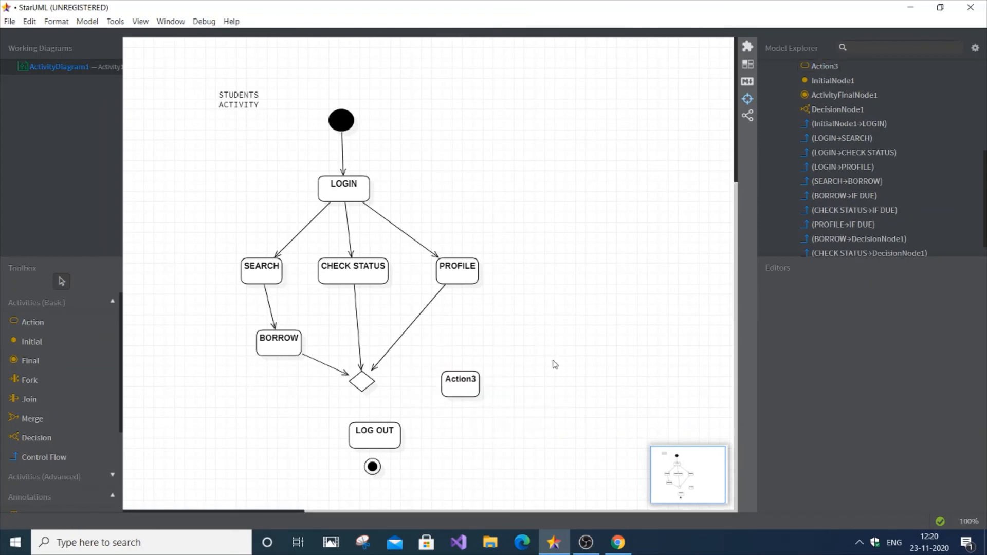
double_click(466, 383)
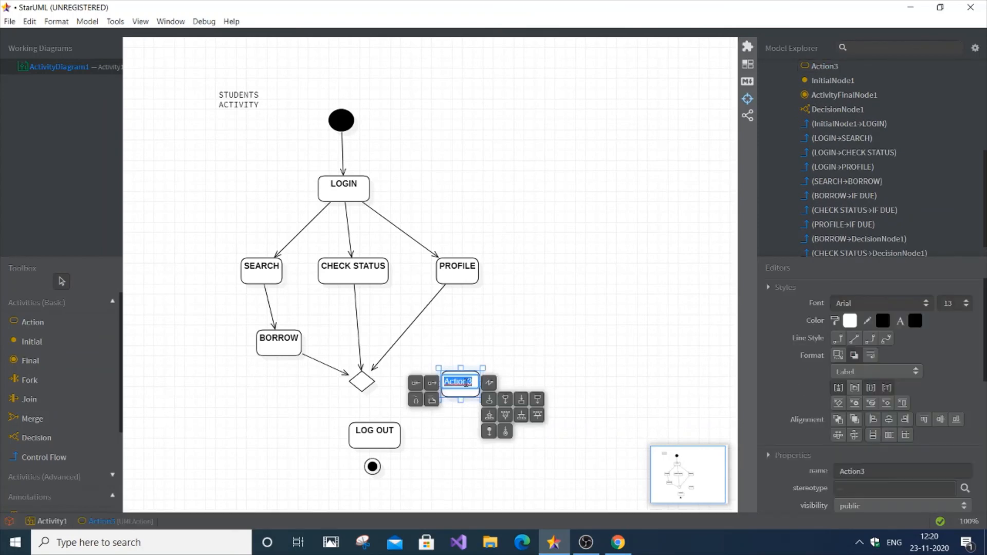
key("BackSpace")
type("PAY DUE")
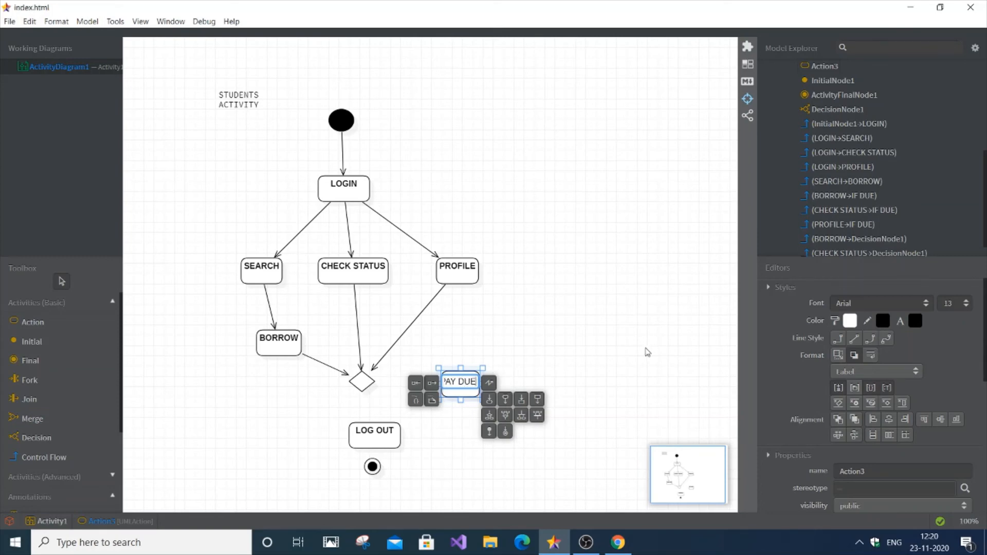
left_click(647, 353)
left_click_drag(476, 384, 428, 385)
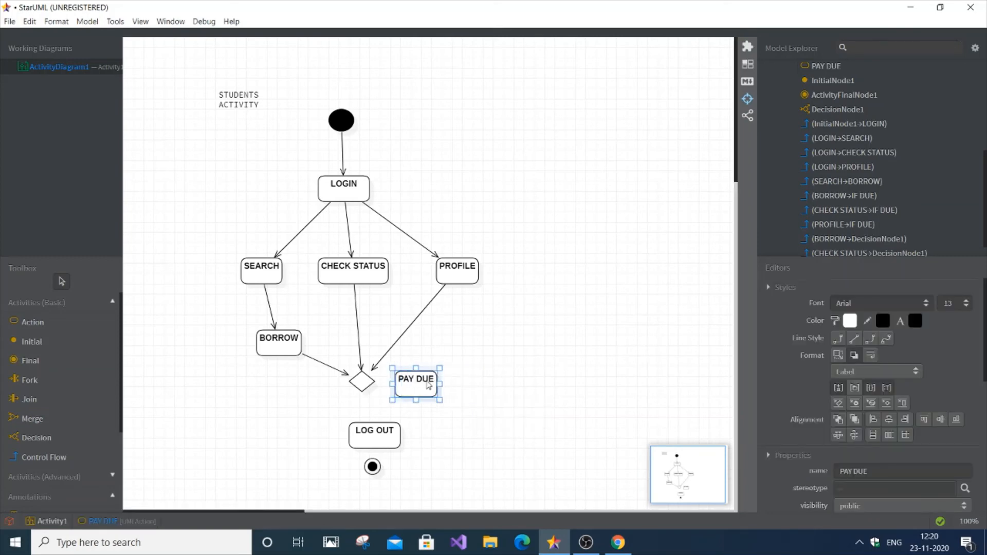
left_click(535, 376)
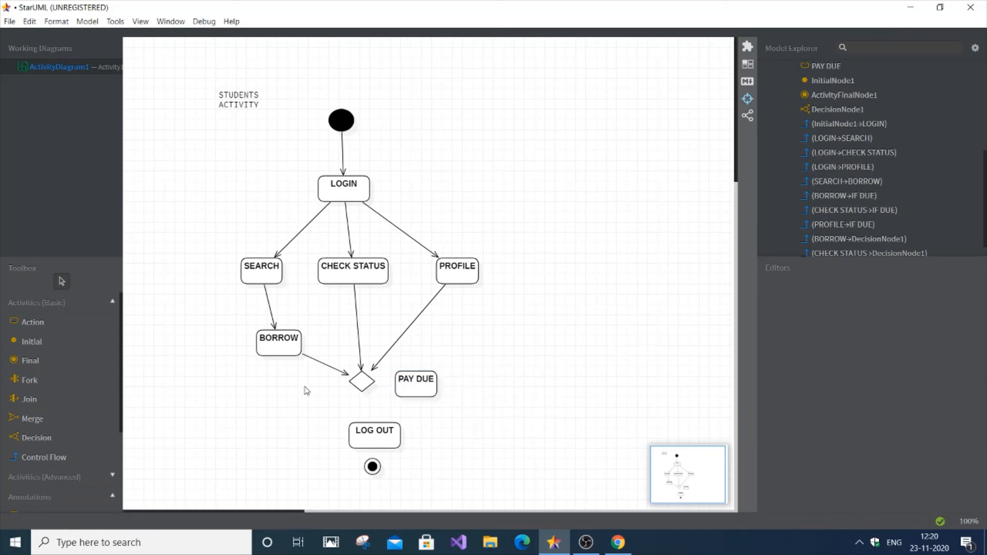
Draw an unnamed control flow from the Decision node to PAY DUE and shift PAY DUE slightly farther from the decision.
left_click(47, 457)
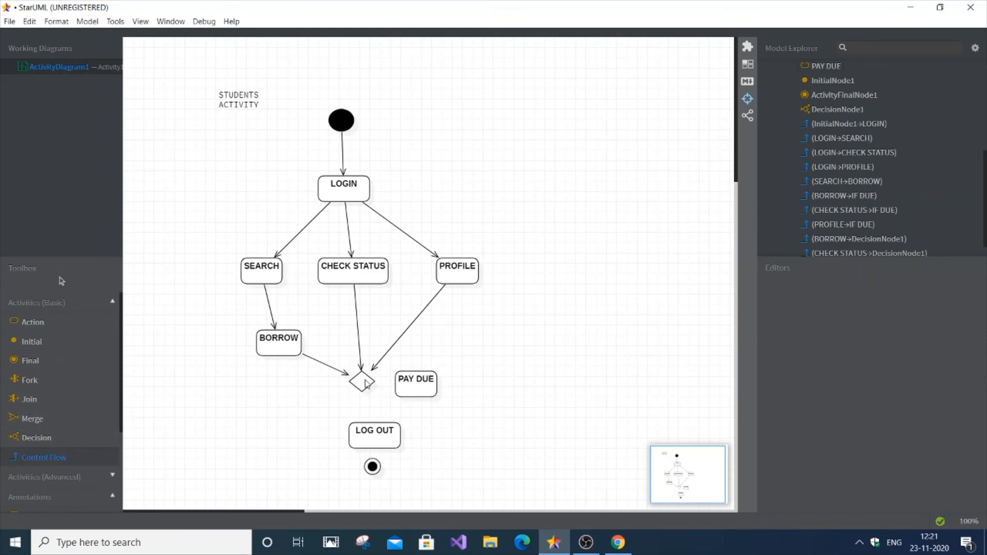
left_click_drag(366, 383, 406, 383)
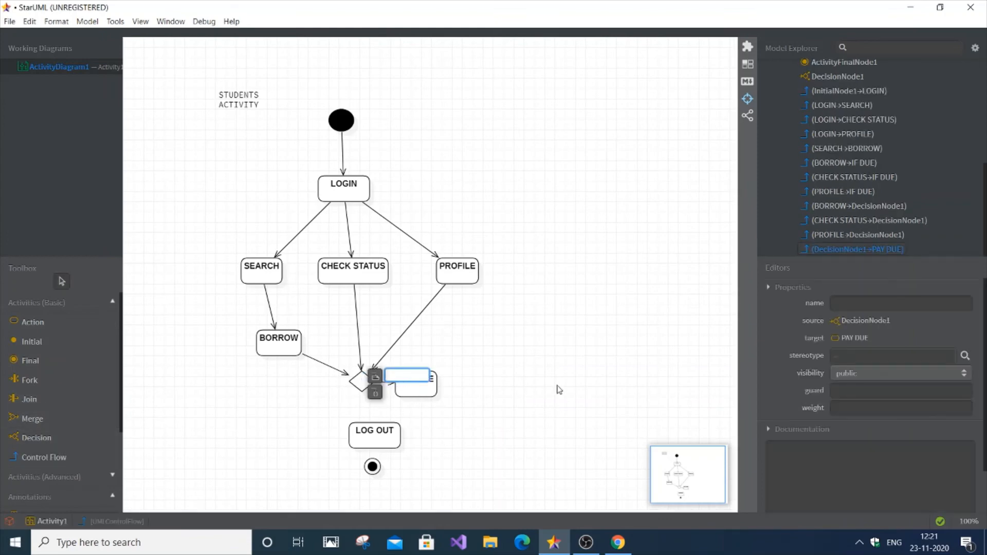
left_click(560, 390)
left_click(419, 388)
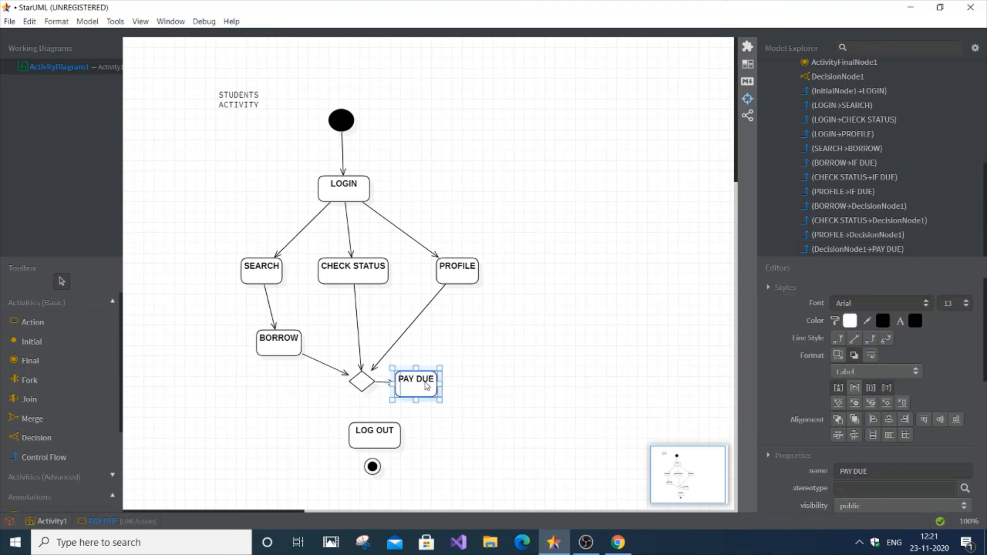
left_click_drag(427, 386, 436, 380)
left_click(533, 412)
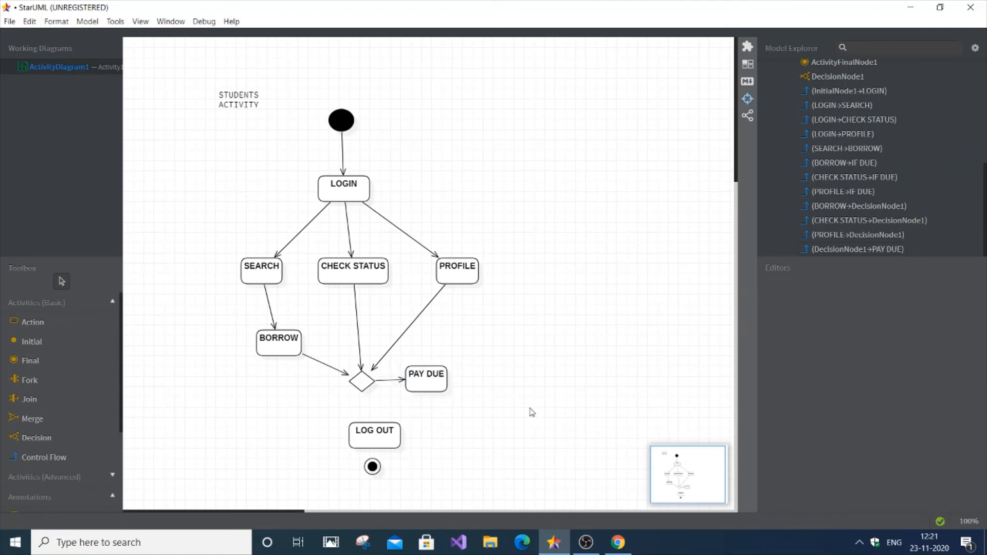
Draw an unnamed control flow from the Decision node to LOG OUT, aligning LOG OUT and the final node beneath the decision.
left_click(75, 455)
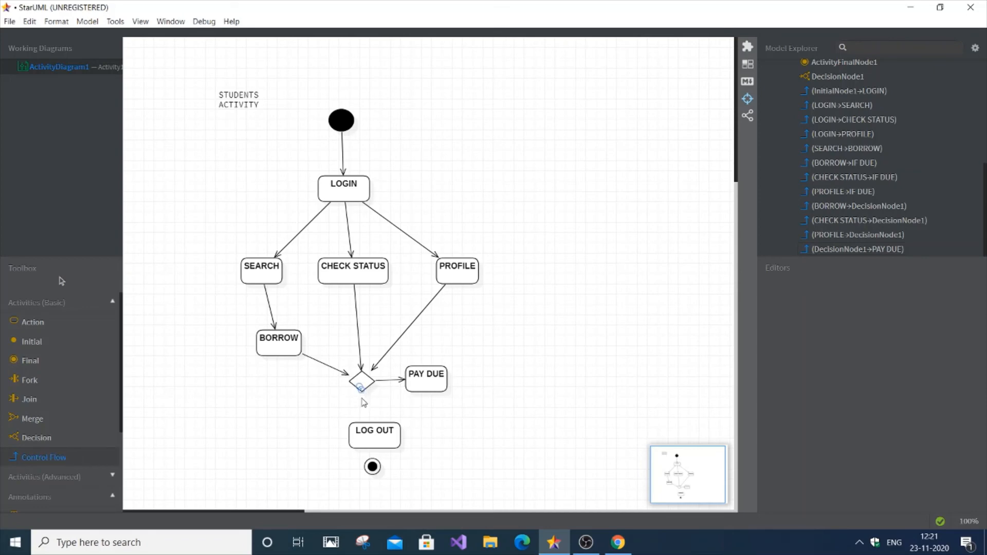
left_click_drag(364, 402, 371, 437)
left_click(432, 445)
left_click(383, 437)
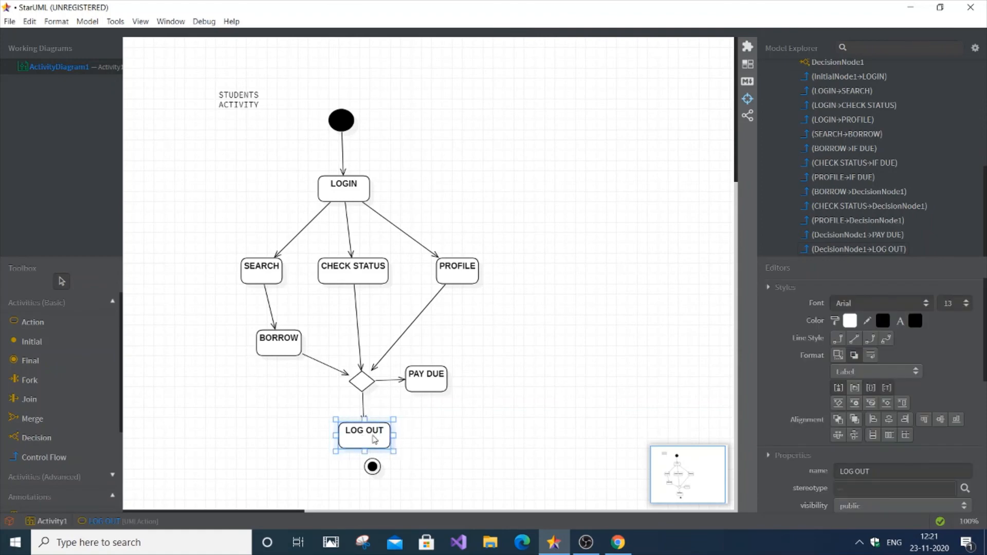
left_click(441, 438)
left_click_drag(374, 476, 363, 486)
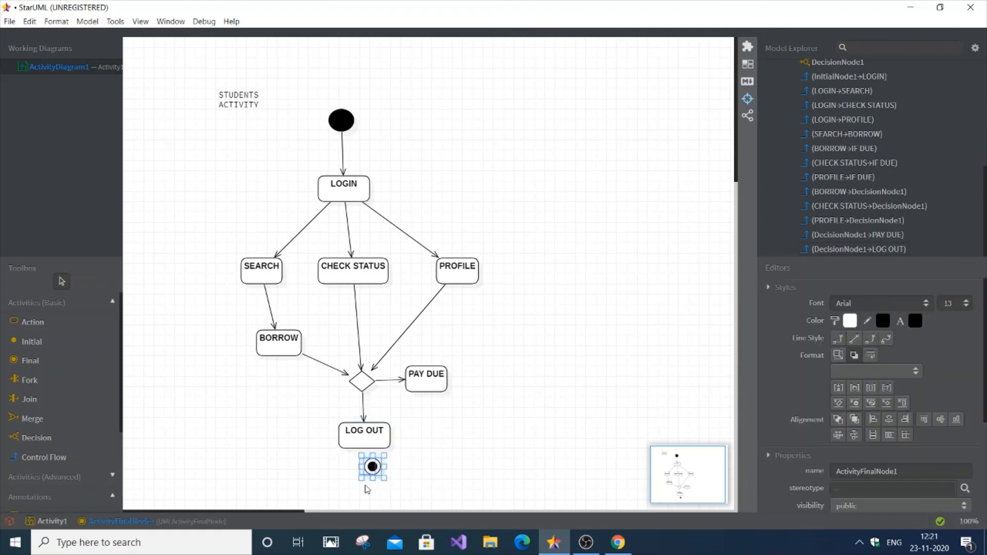
left_click(480, 465)
Draw an unnamed control flow from the PAY DUE action to LOG OUT.
left_click(68, 461)
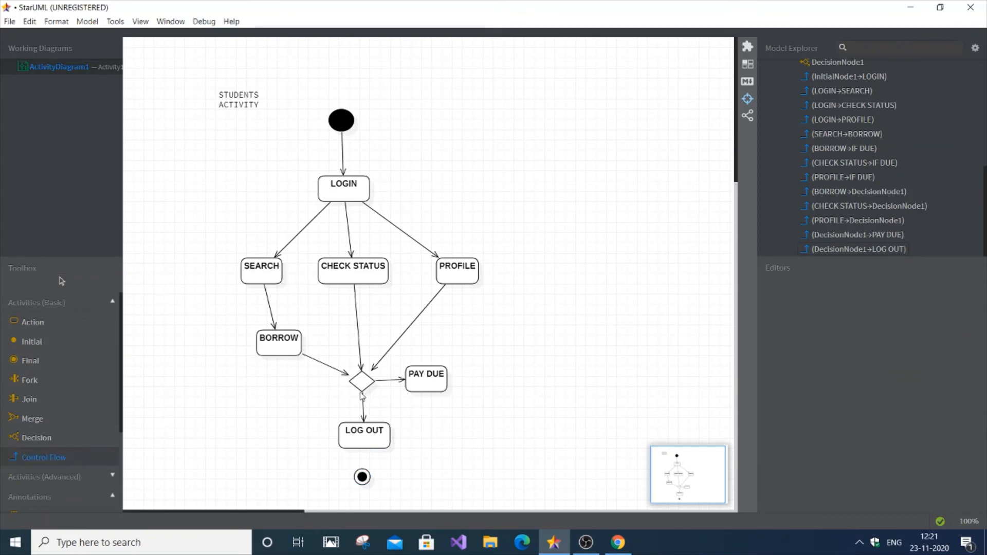
left_click_drag(427, 391, 383, 431)
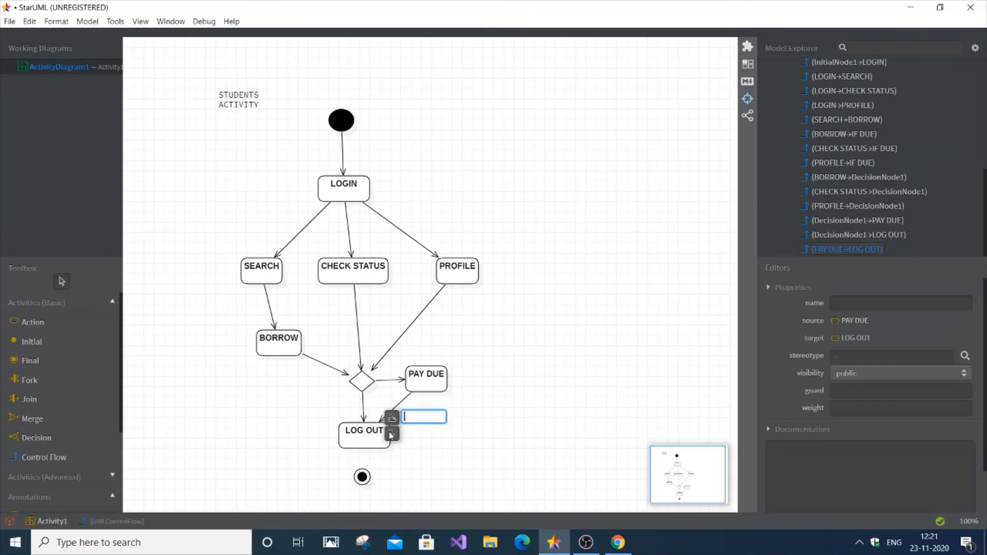
left_click(423, 423)
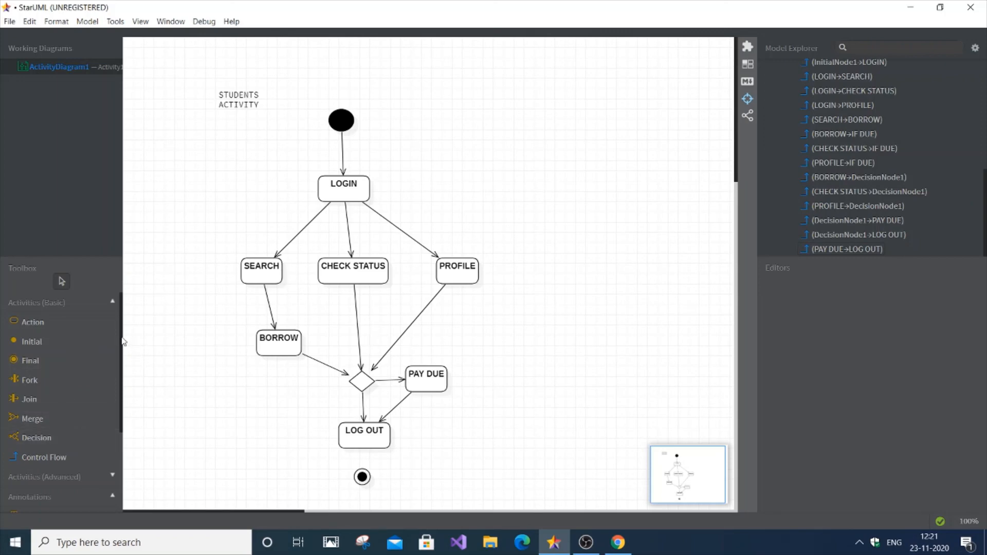
Add a text annotation reading DUE NOT PAID and place it beneath the control flow between the Decision node and PAY DUE.
left_click_drag(121, 342, 120, 474)
left_click(76, 388)
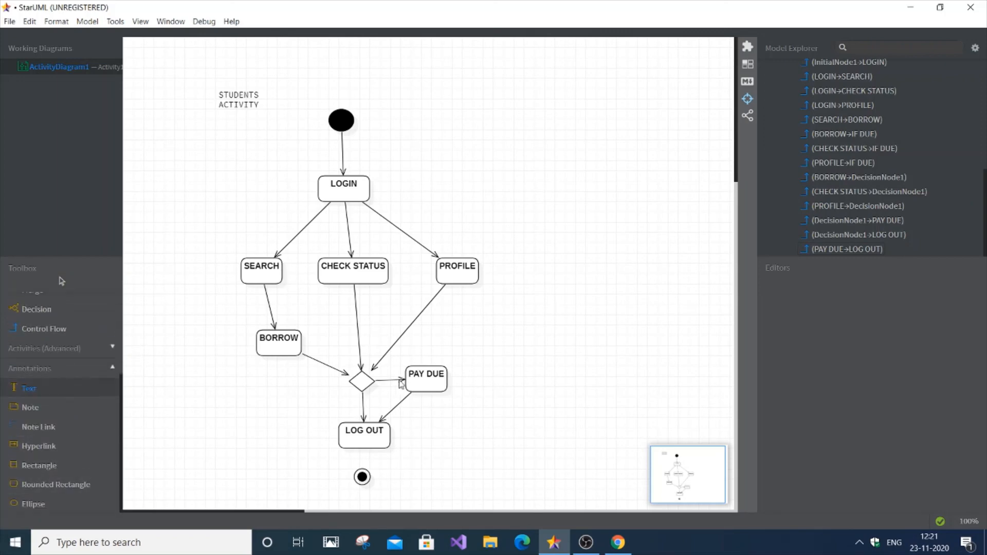
left_click(387, 384)
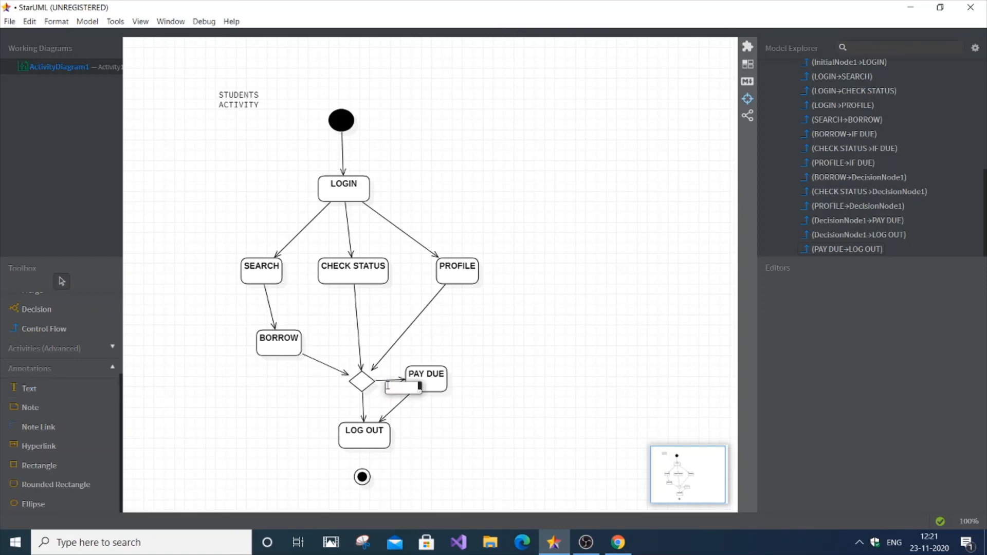
type("DUE NOT PAID")
left_click(496, 419)
left_click(404, 399)
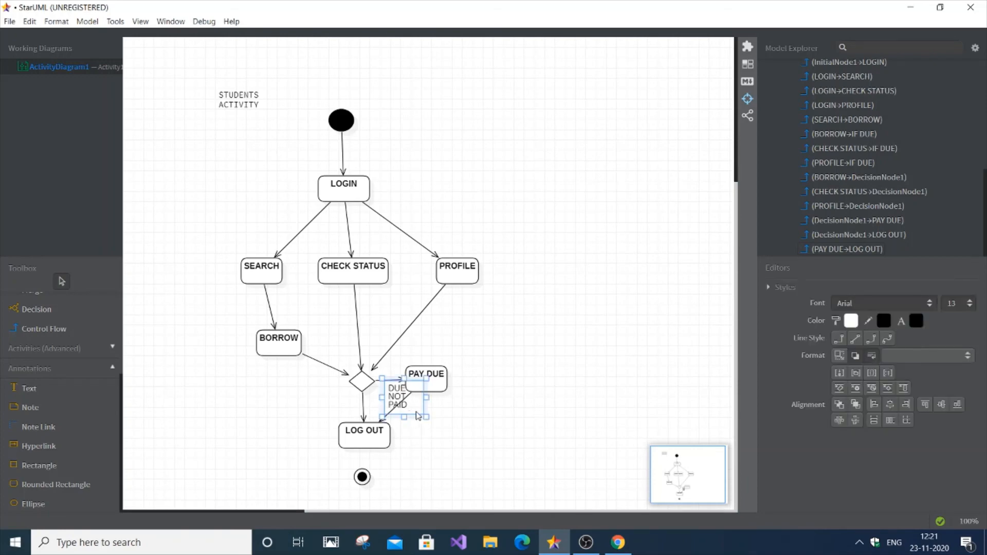
left_click_drag(406, 406, 390, 405)
left_click(451, 401)
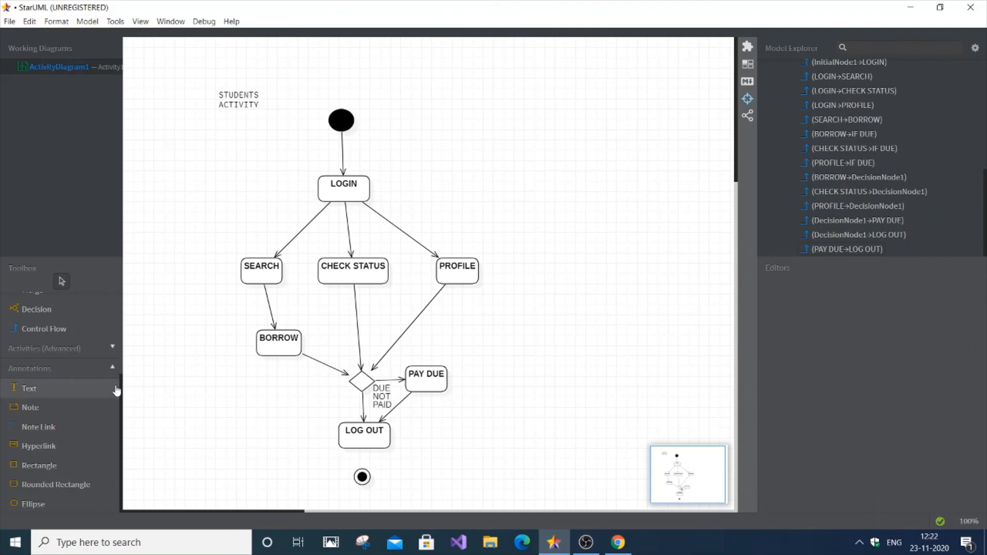
left_click_drag(121, 401, 126, 309)
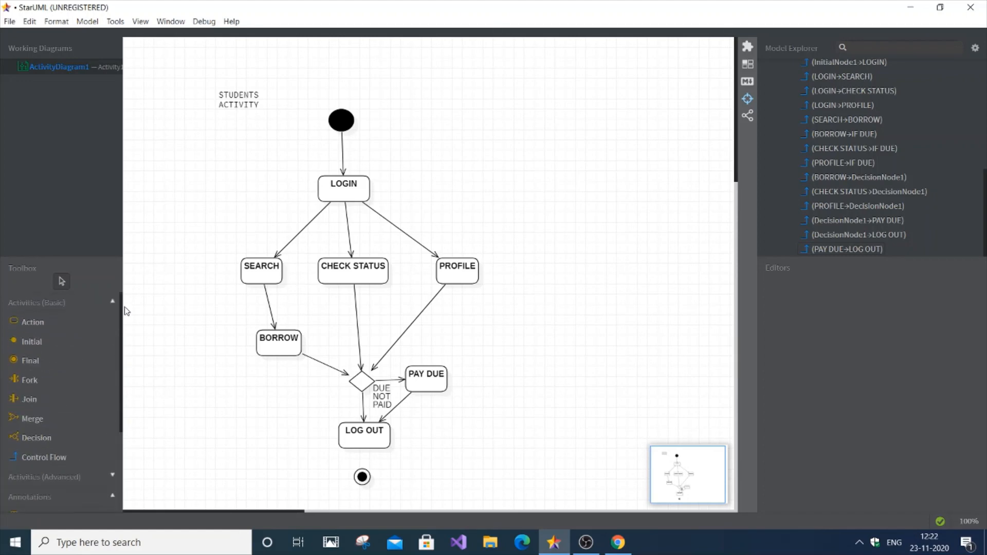